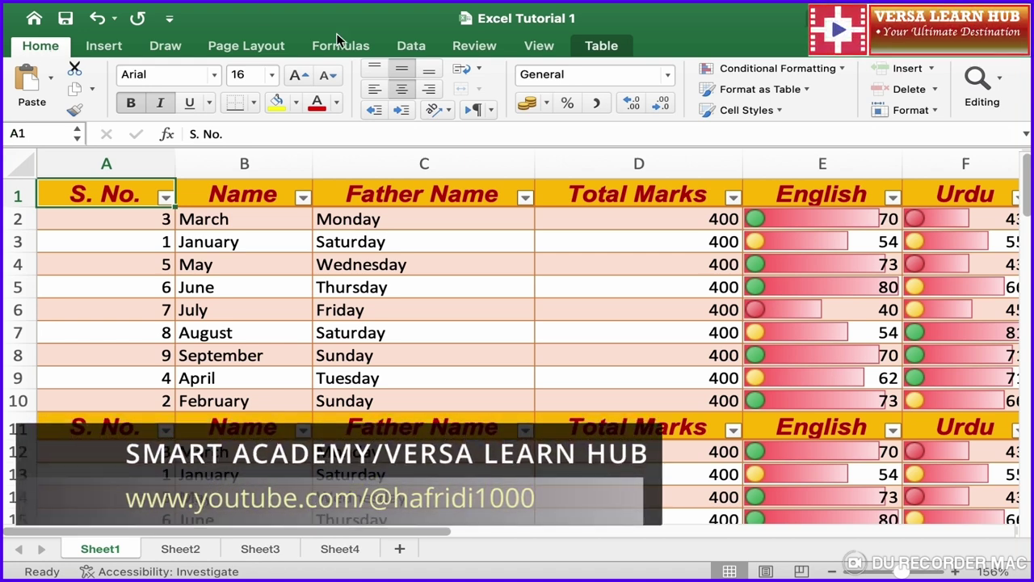
# Step: Open the Data tab, glance at Sheet3's Region sales data, and settle on Sheet2's marks table
pyautogui.click(408, 46)
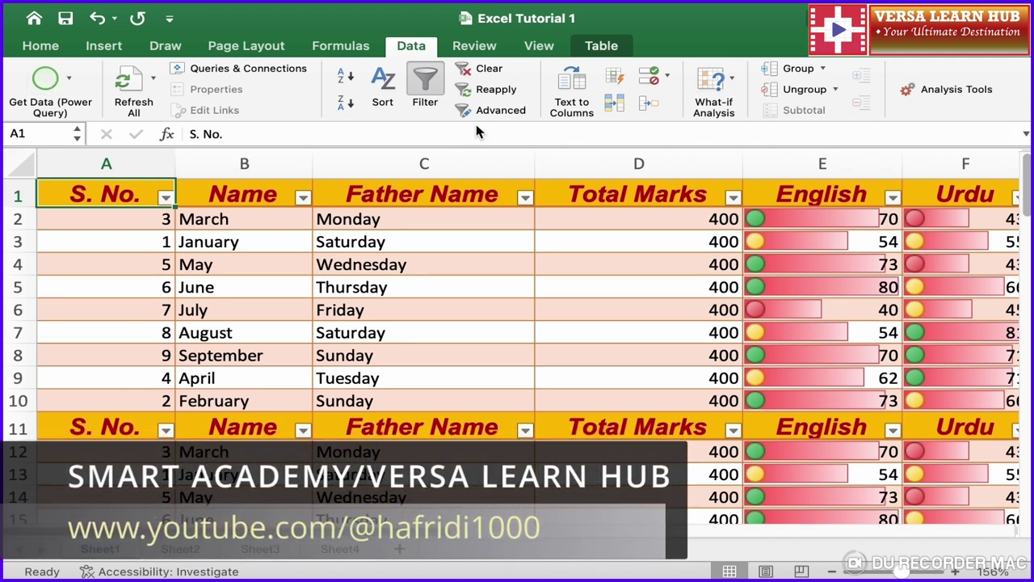
pyautogui.click(187, 557)
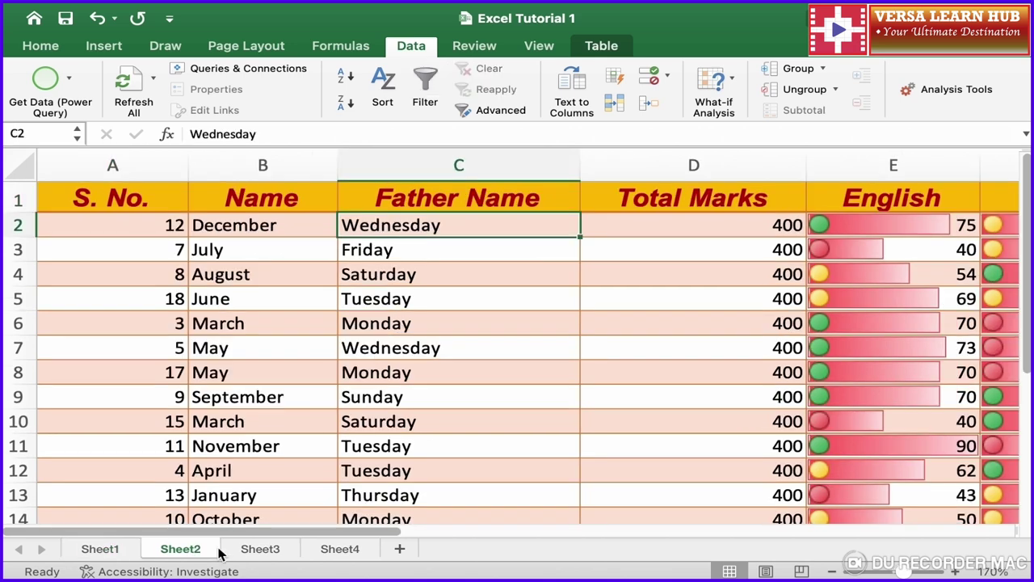
pyautogui.click(256, 552)
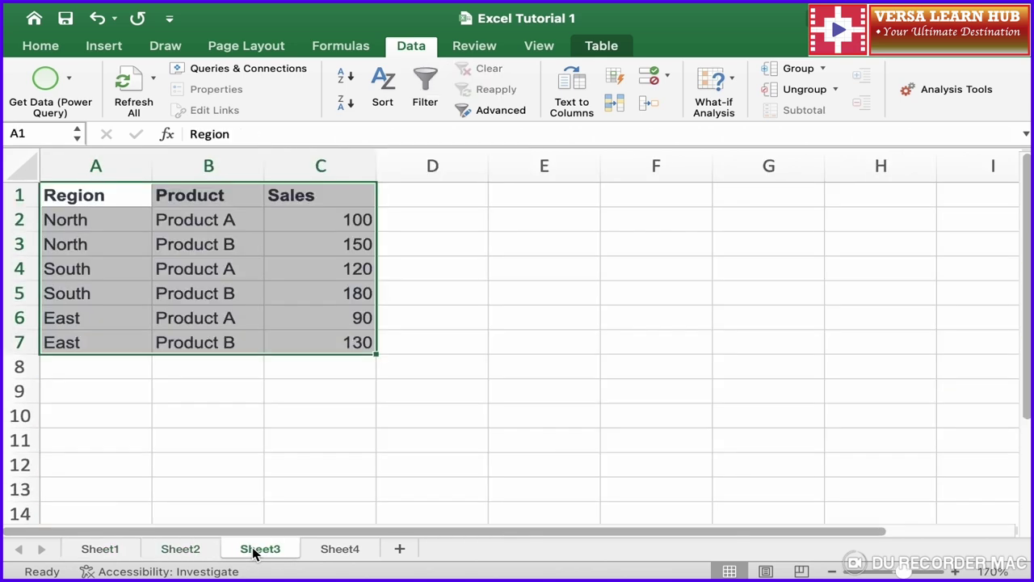
pyautogui.click(192, 549)
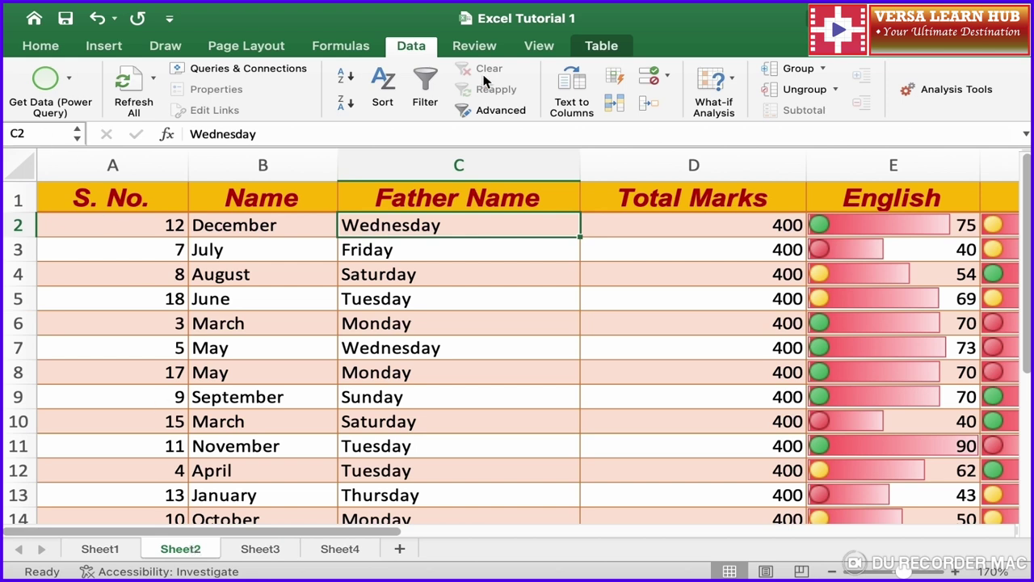
# Step: Turn on filtering and try Father Name filters for Friday, Monday and Saturday, then reselect all days
pyautogui.click(427, 85)
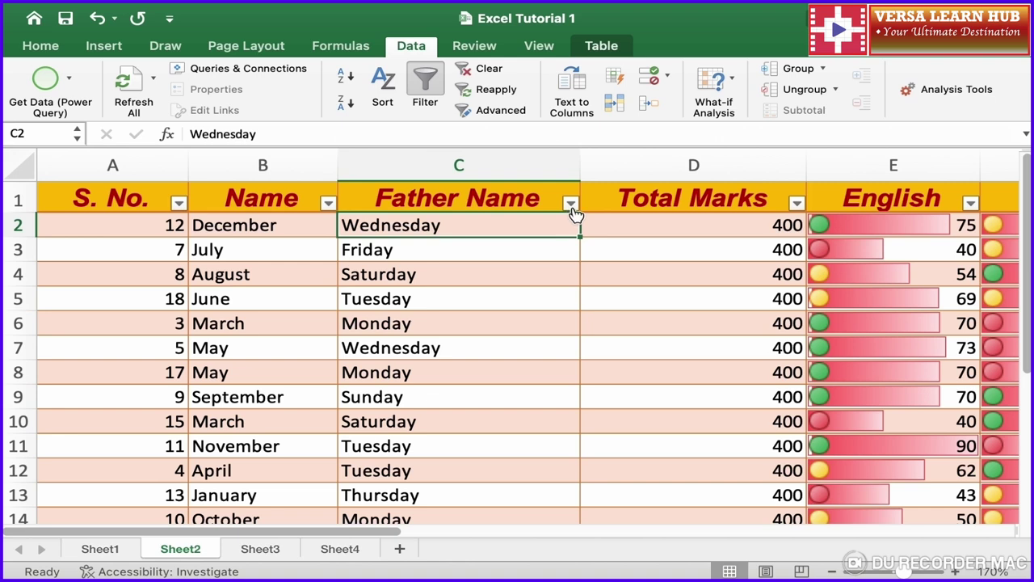
pyautogui.click(571, 203)
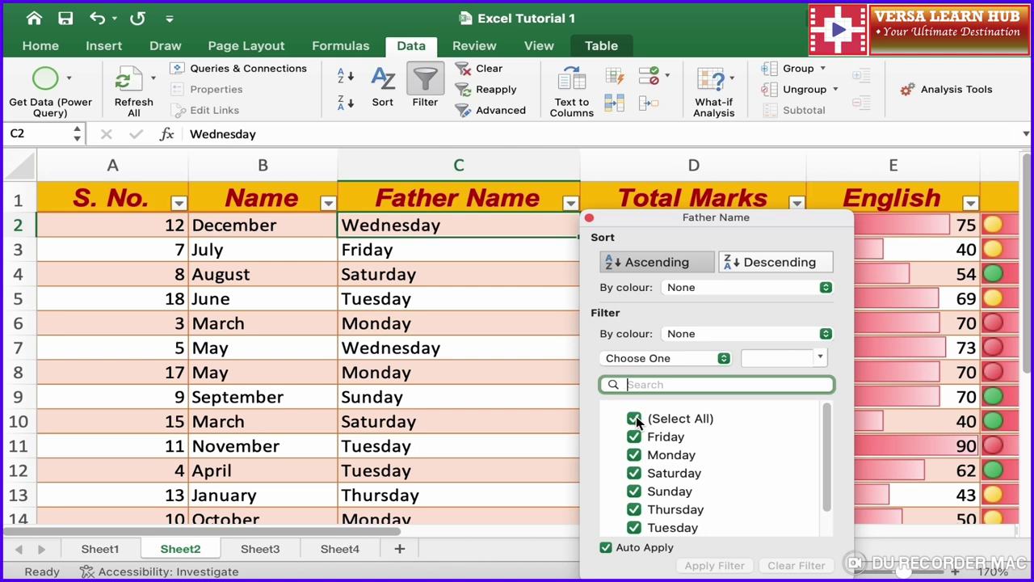
pyautogui.click(635, 419)
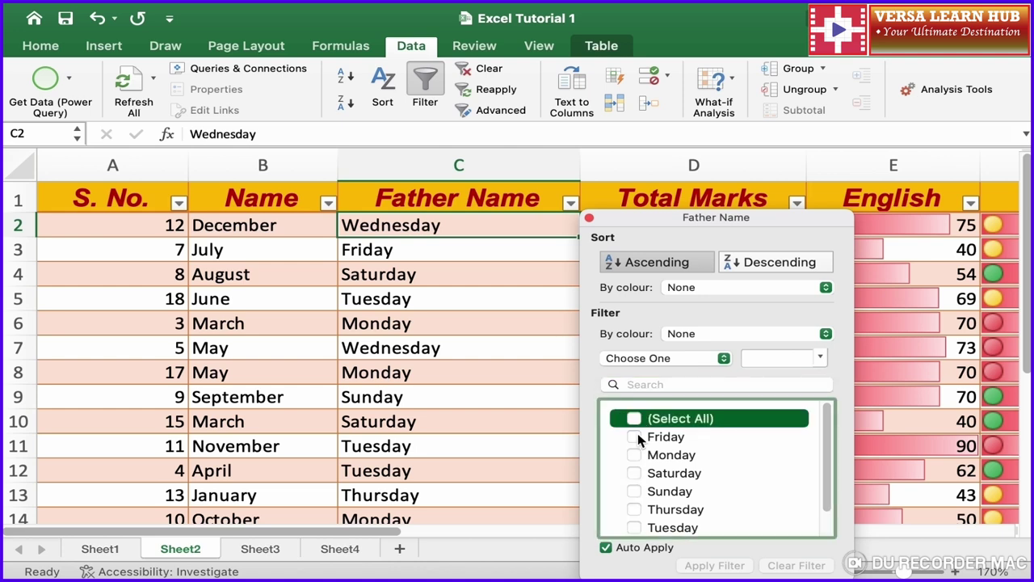
pyautogui.click(637, 438)
pyautogui.click(634, 502)
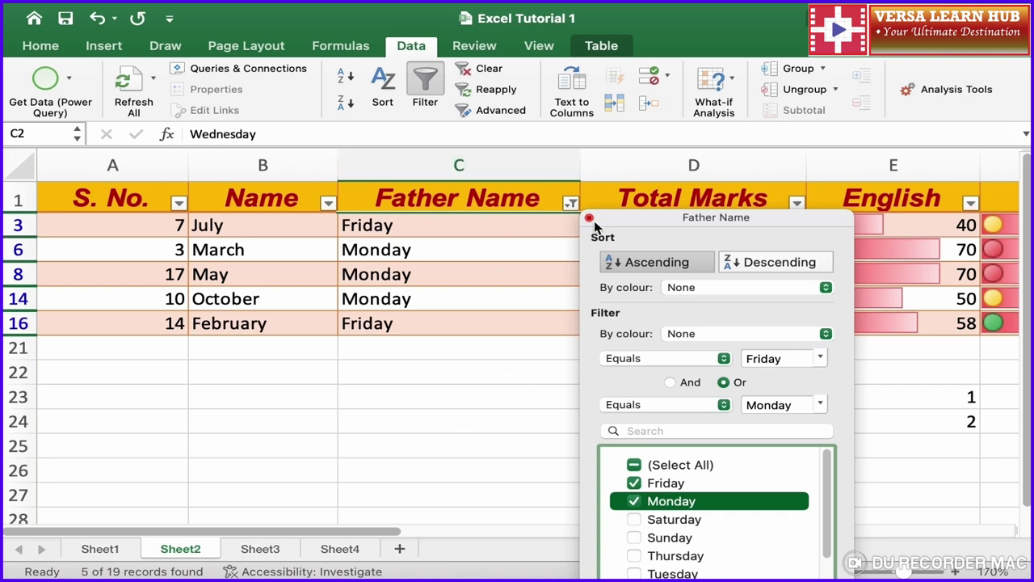
pyautogui.click(636, 520)
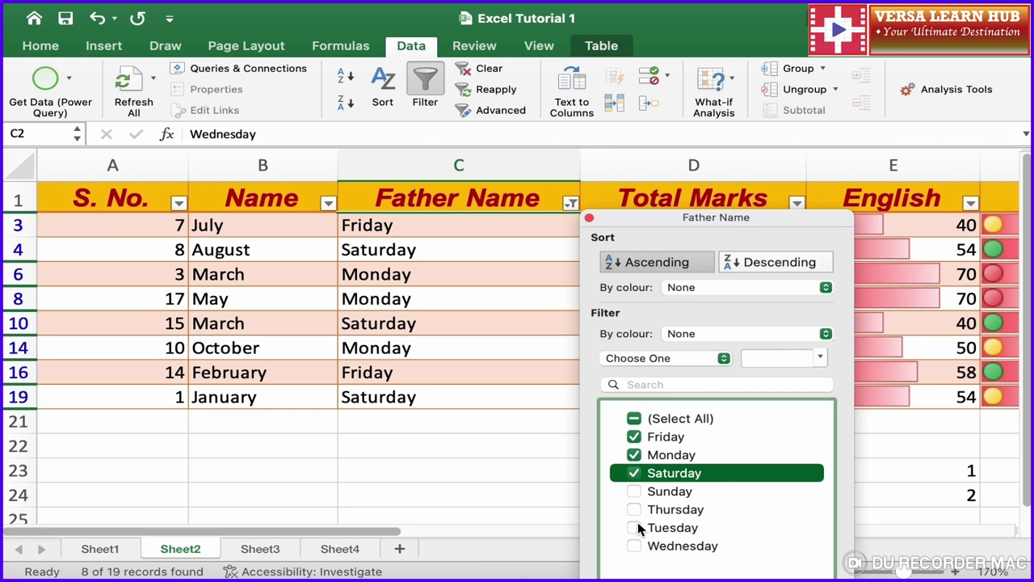
pyautogui.click(635, 419)
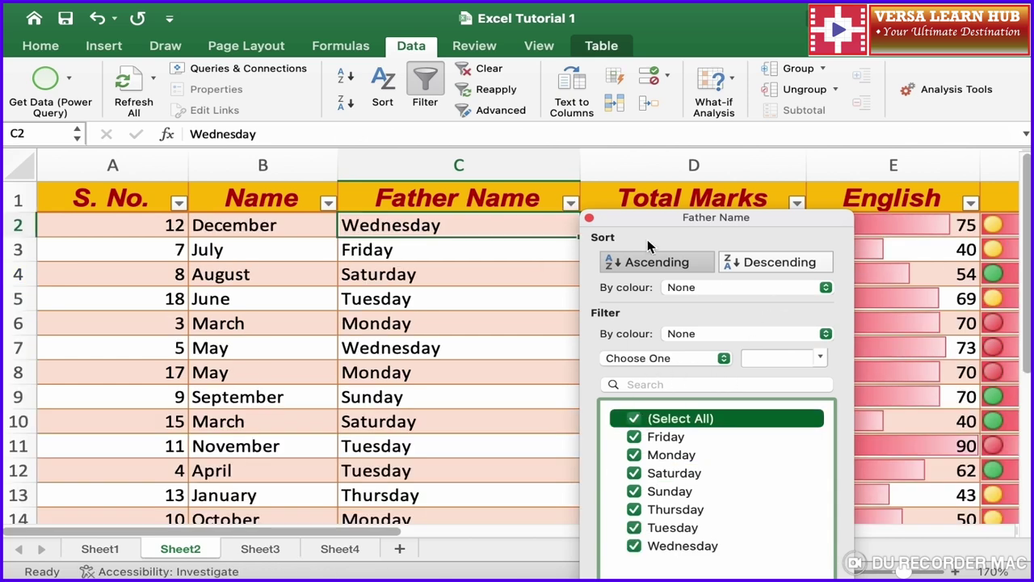
pyautogui.click(590, 218)
pyautogui.hscroll(2, 305, 248)
pyautogui.hscroll(5, 303, 247)
pyautogui.hscroll(3, 303, 247)
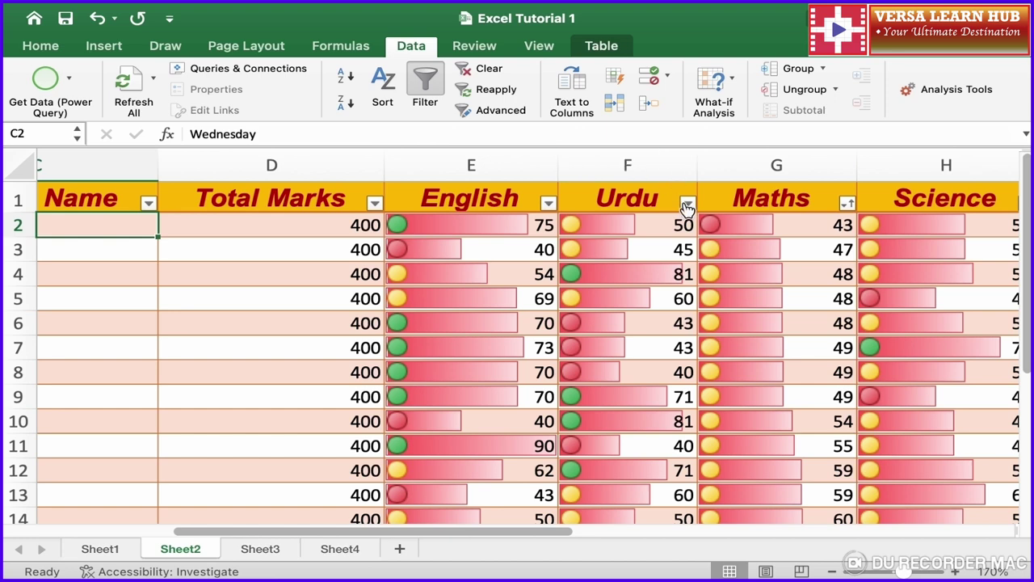
# Step: Filter the Urdu column to show only marks 40, 43 and 45
pyautogui.click(687, 204)
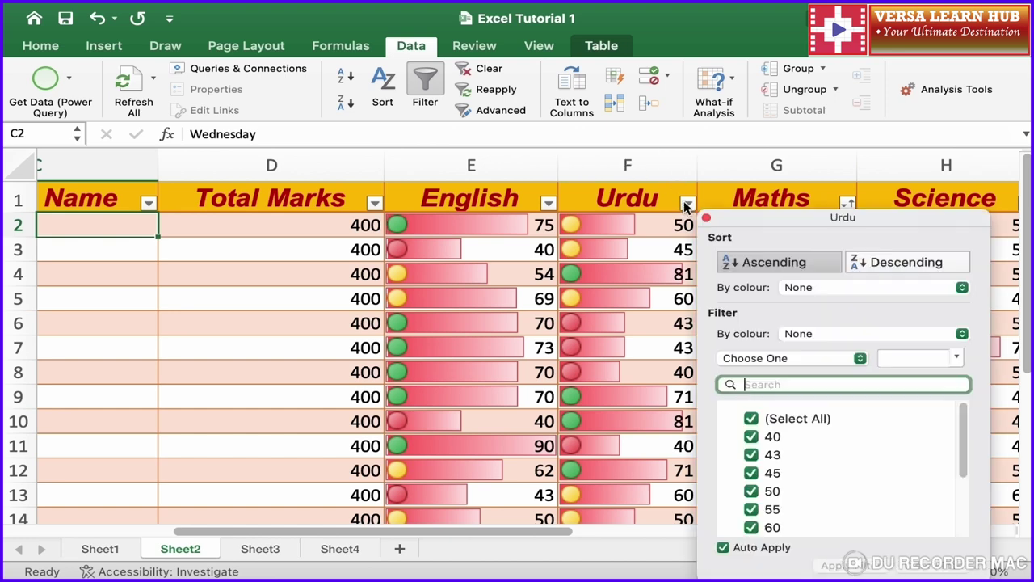
pyautogui.click(751, 420)
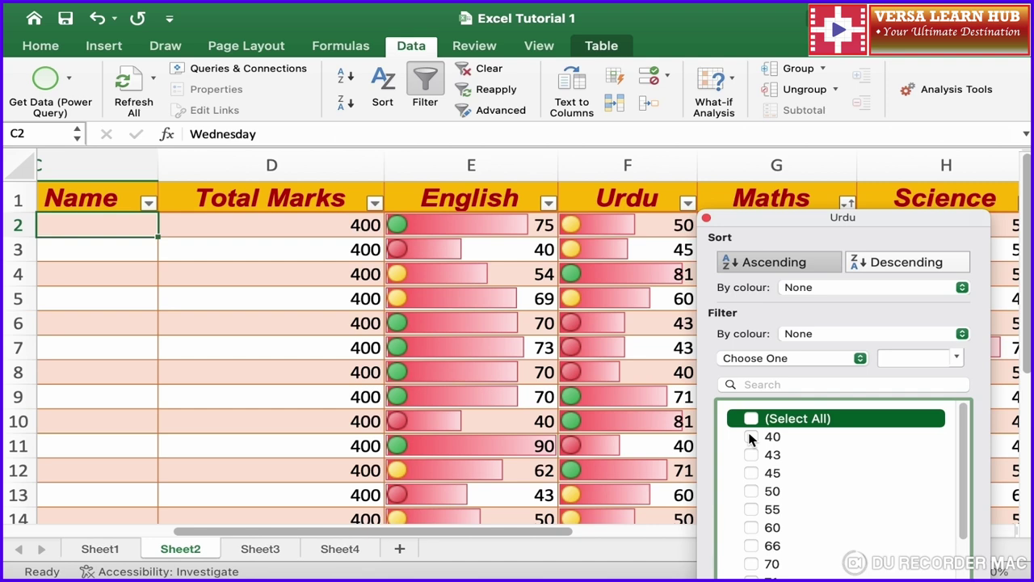
pyautogui.click(751, 437)
pyautogui.click(751, 502)
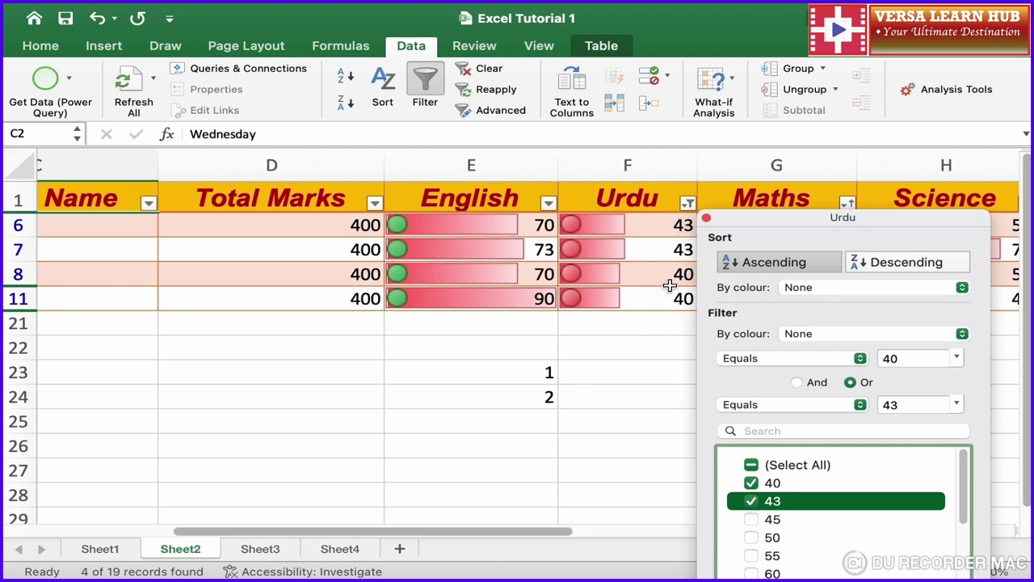
pyautogui.click(752, 519)
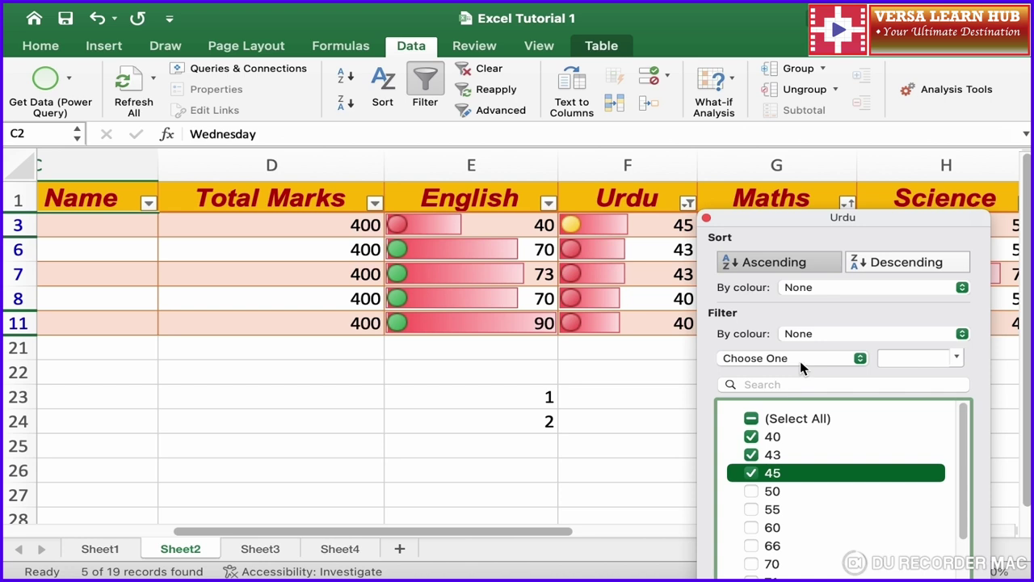
pyautogui.click(801, 363)
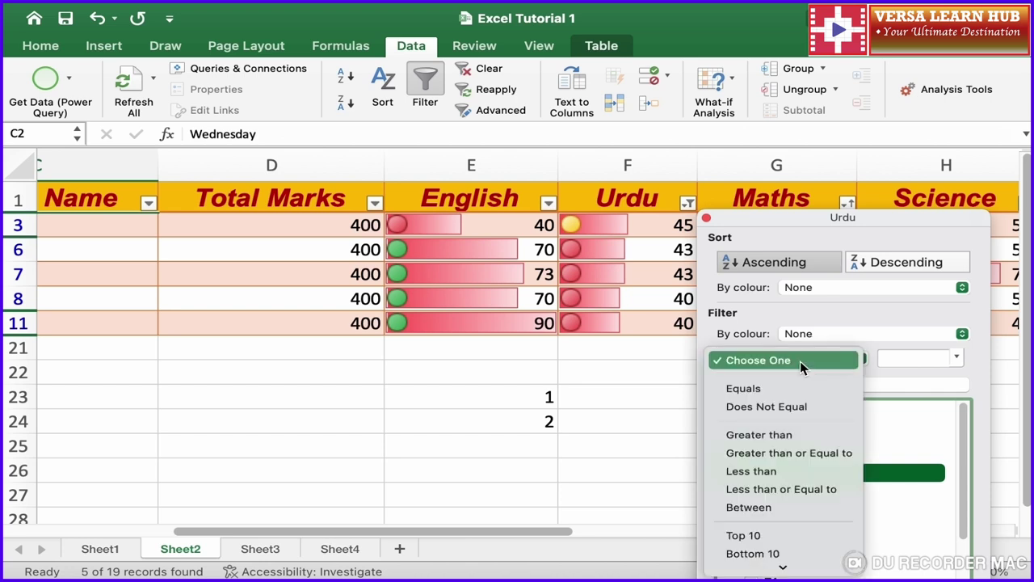
# Step: Try Urdu number filters of greater than 60, then 50, and less than 70
pyautogui.click(769, 434)
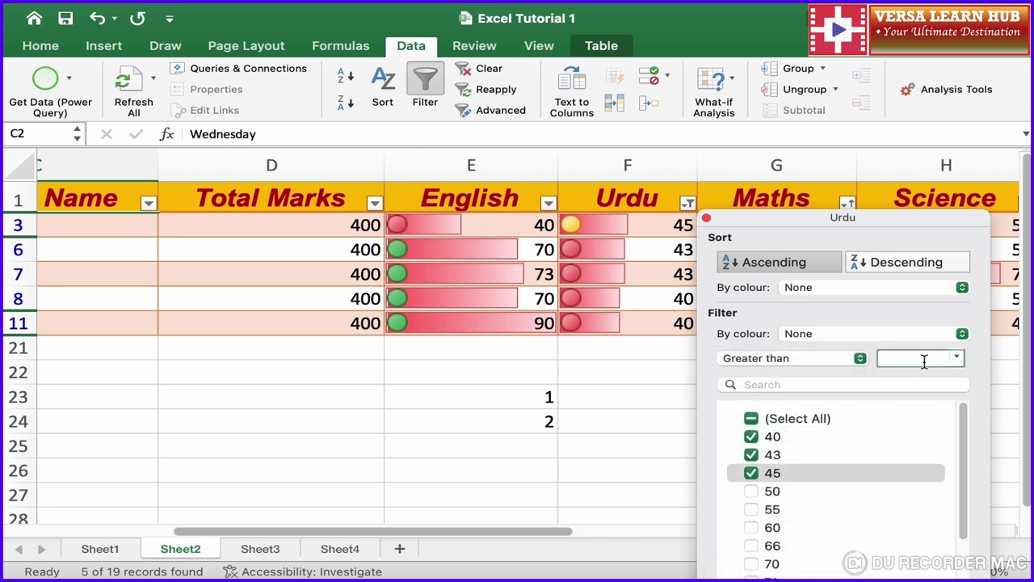
pyautogui.write('60')
pyautogui.press('Return')
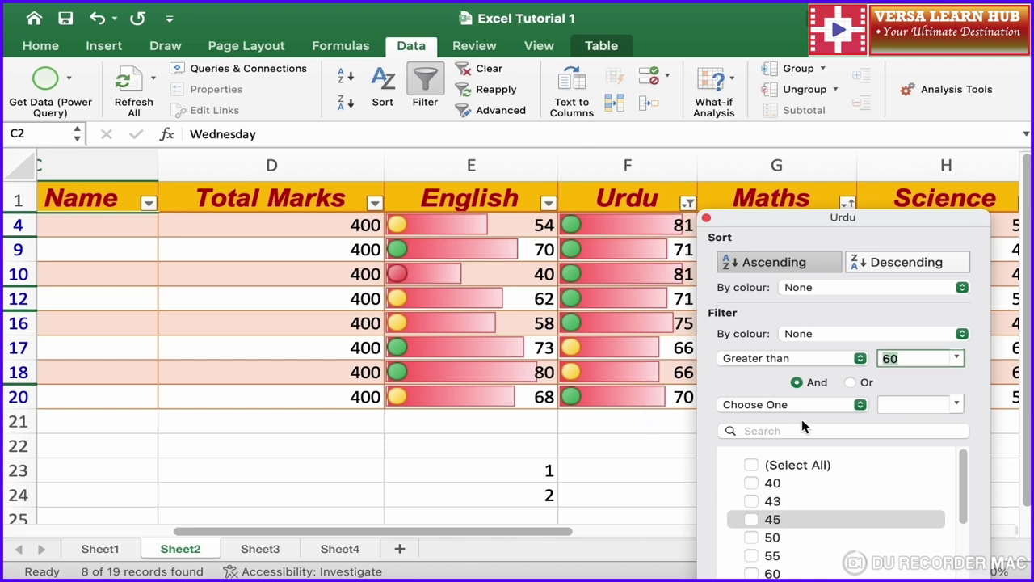
pyautogui.write('50')
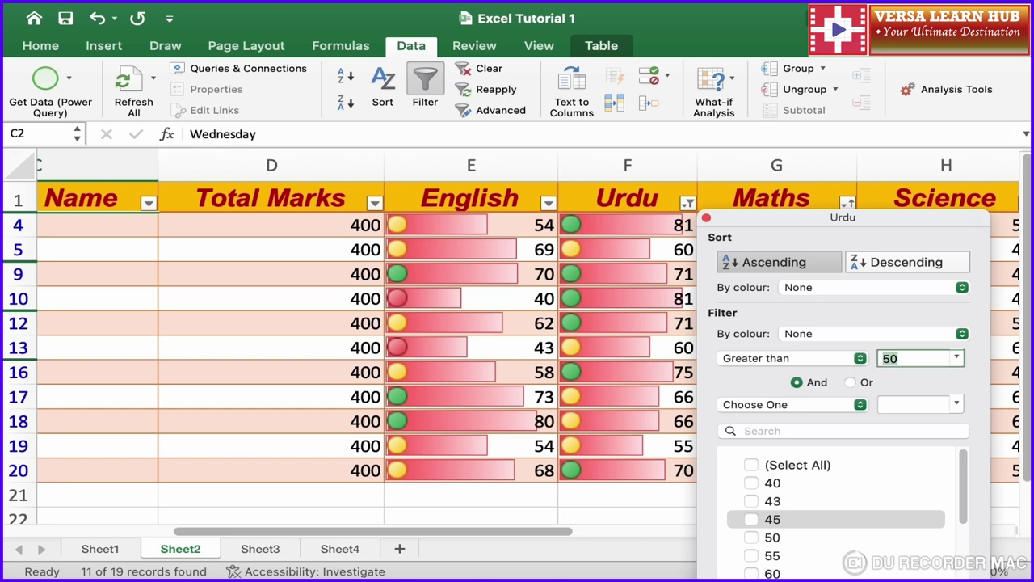
pyautogui.click(860, 359)
pyautogui.click(778, 396)
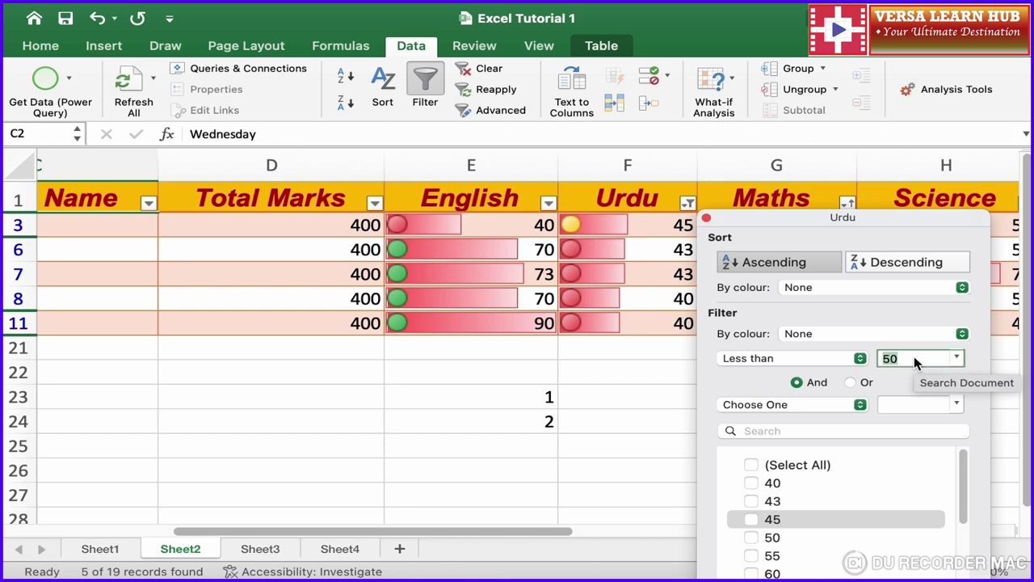
pyautogui.write('70')
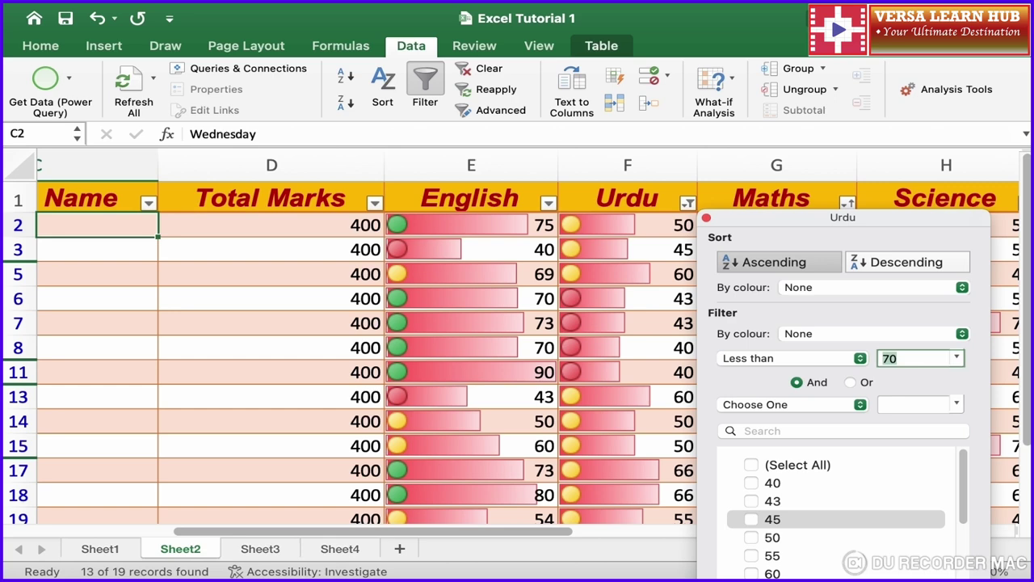
# Step: Apply a Between filter on Urdu marks from 50 to 70
pyautogui.click(816, 361)
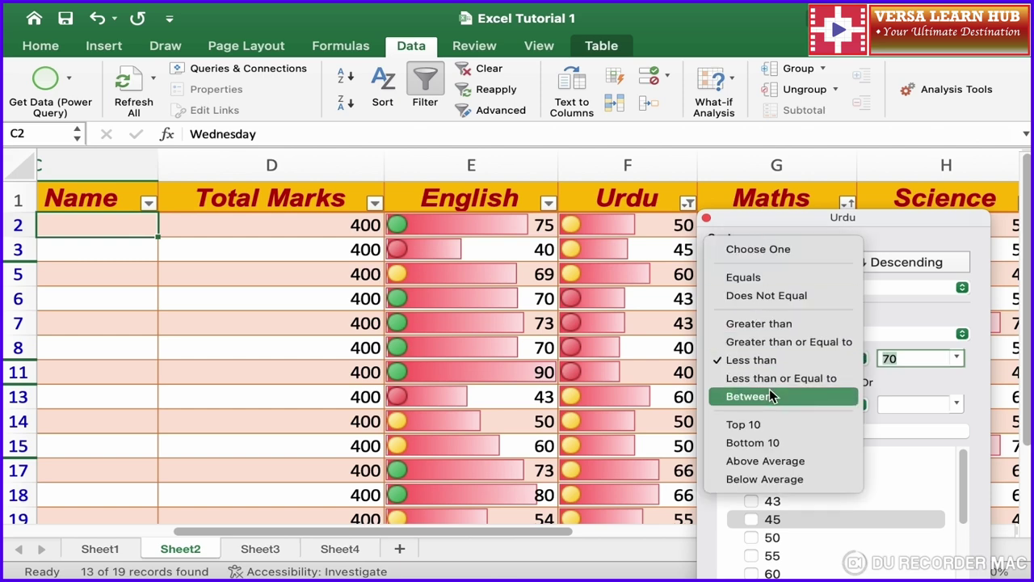
pyautogui.click(771, 395)
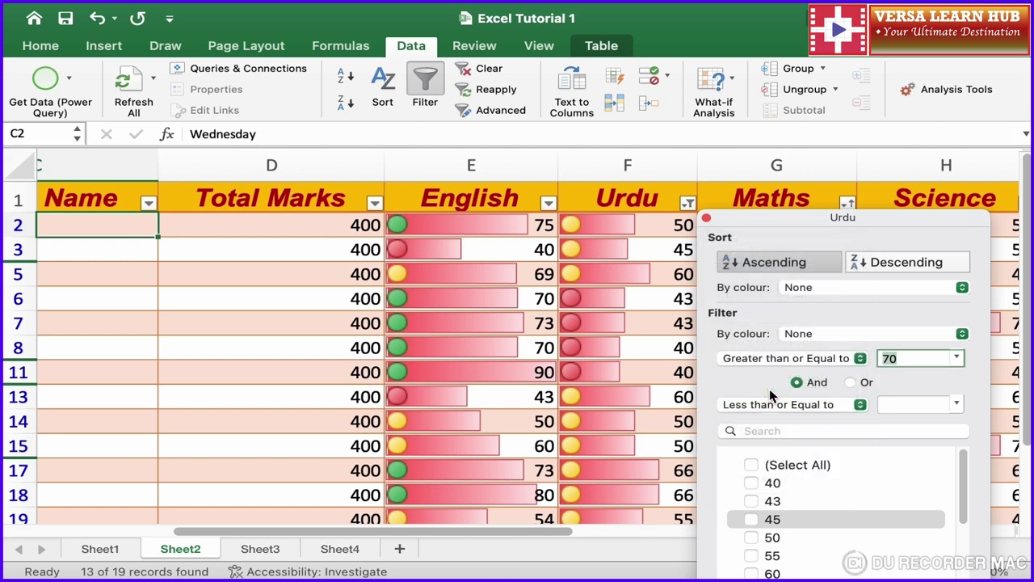
pyautogui.write('5')
pyautogui.write('0')
pyautogui.click(909, 402)
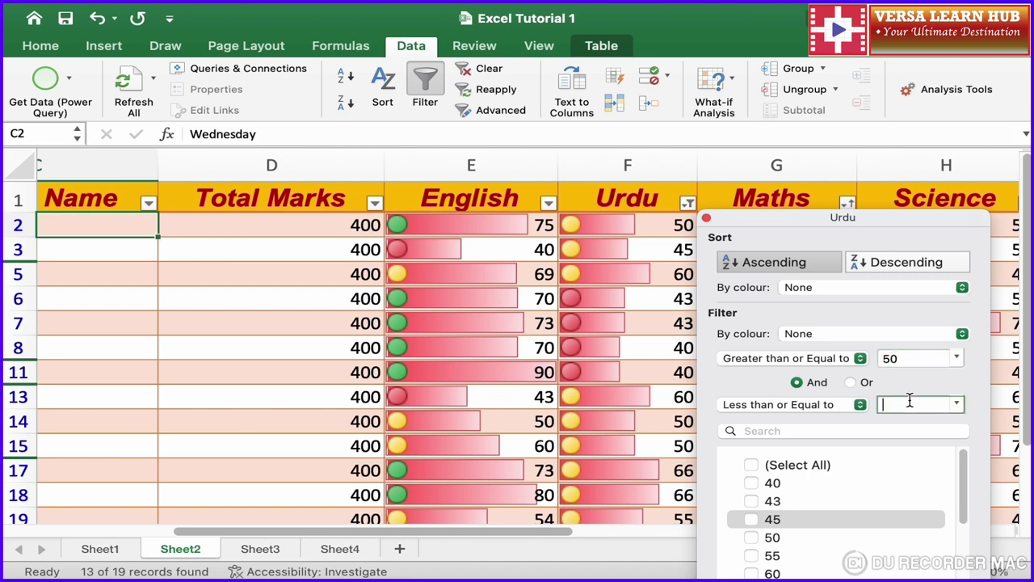
pyautogui.write('70')
pyautogui.press('Return')
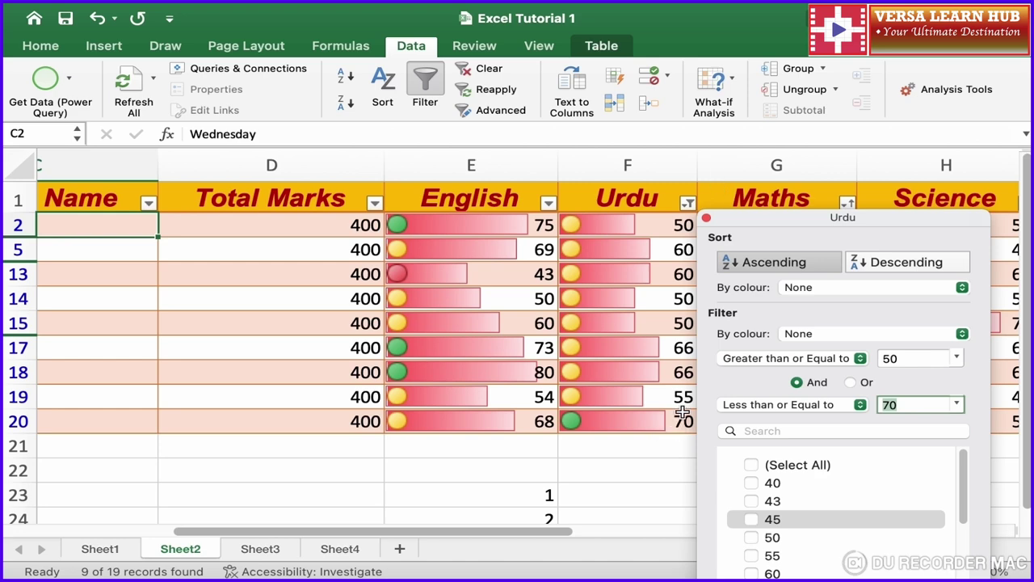
pyautogui.click(845, 361)
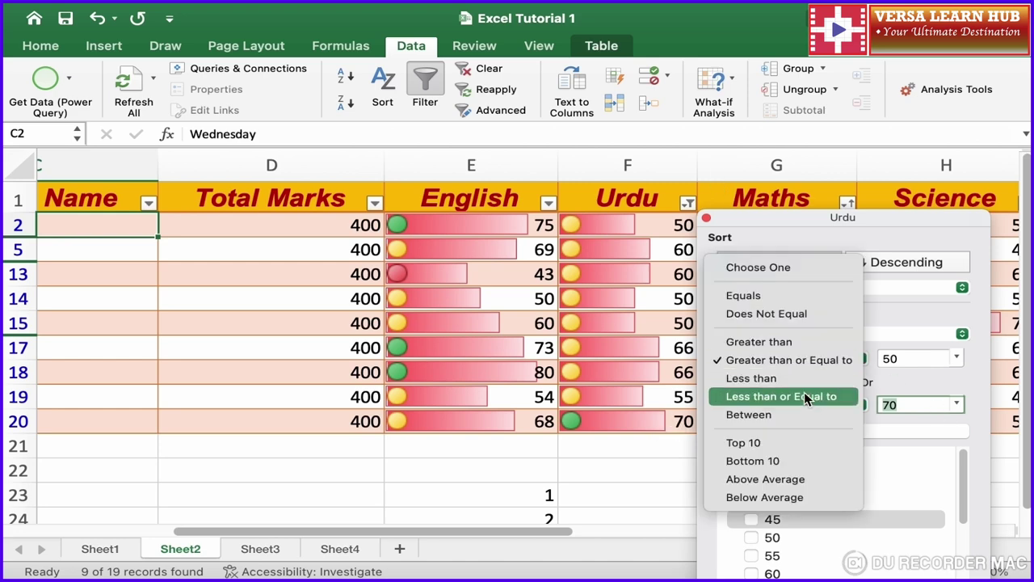
# Step: Set an Urdu Top 10 filter to 5 items, then switch it to Bottom
pyautogui.click(772, 444)
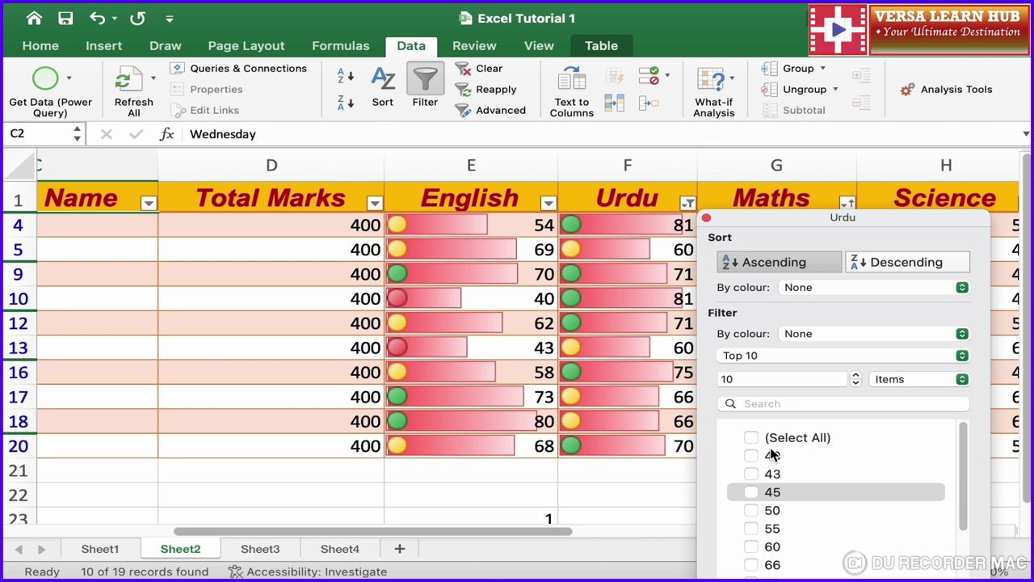
pyautogui.doubleClick(822, 379)
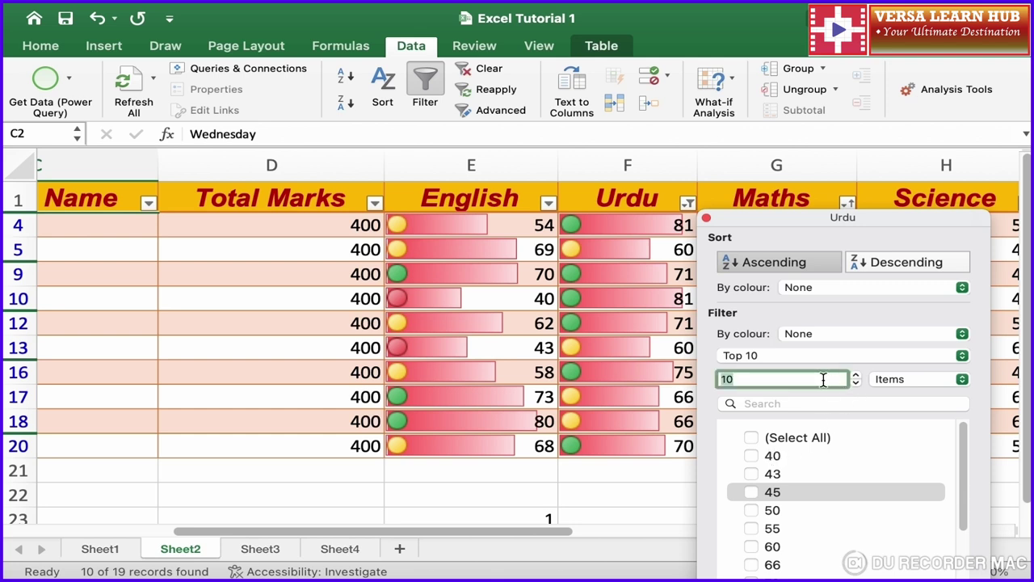
pyautogui.write('5')
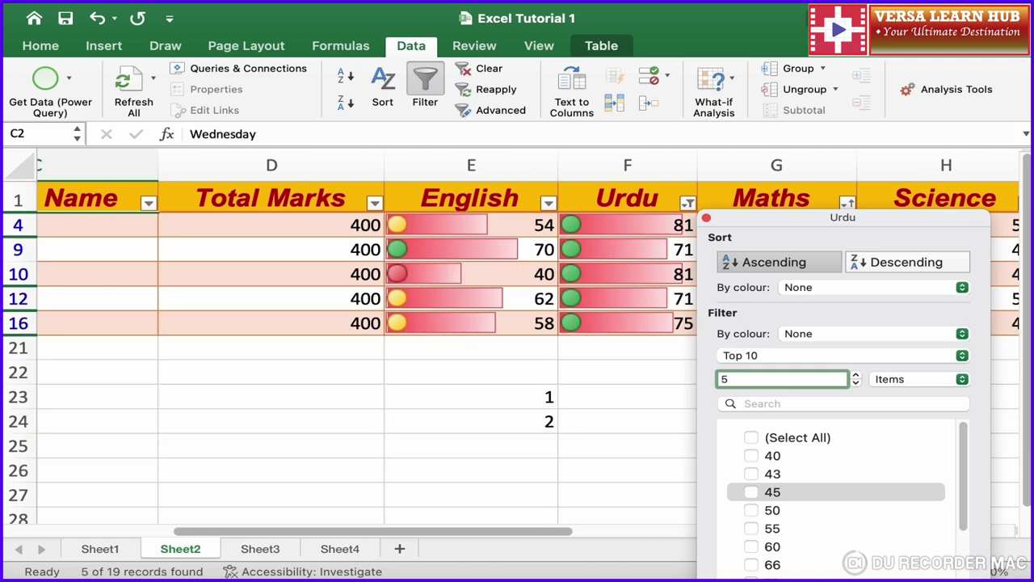
pyautogui.click(840, 356)
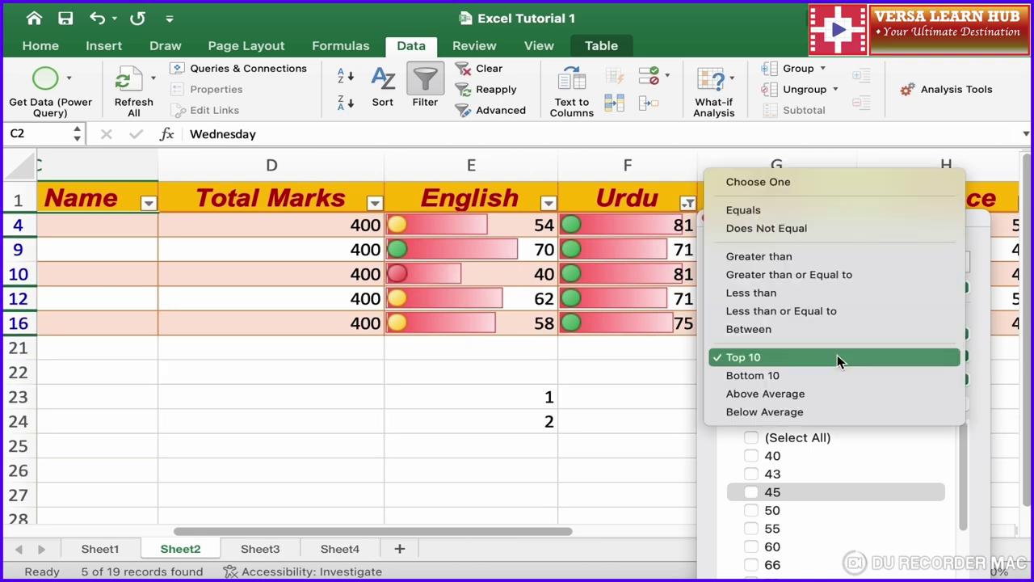
pyautogui.click(790, 375)
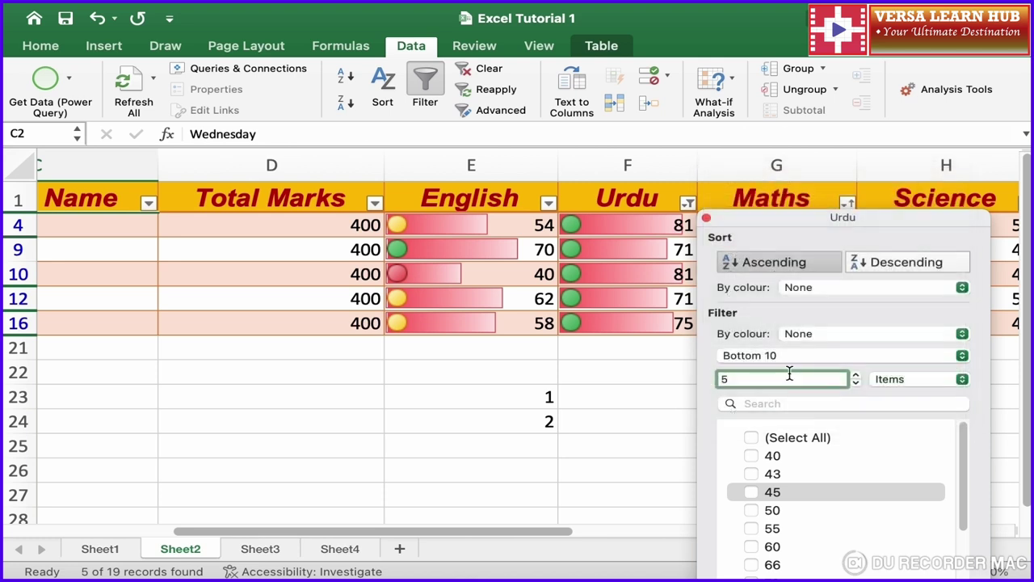
# Step: Change the Bottom count to 10, then 3, and reselect all Urdu values
pyautogui.press('BackSpace')
pyautogui.write('10')
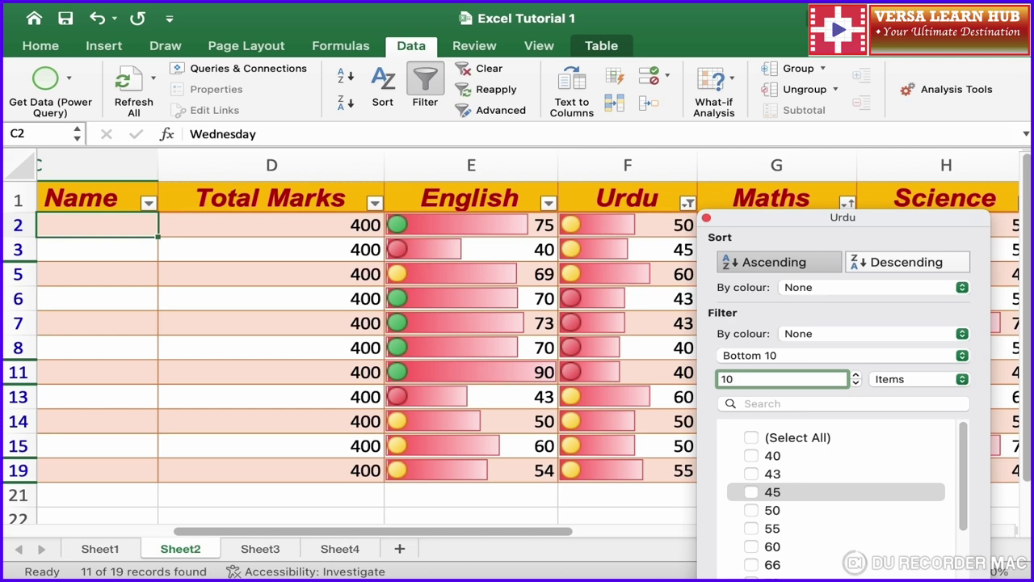
pyautogui.press('BackSpace')
pyautogui.press('BackSpace')
pyautogui.write('3')
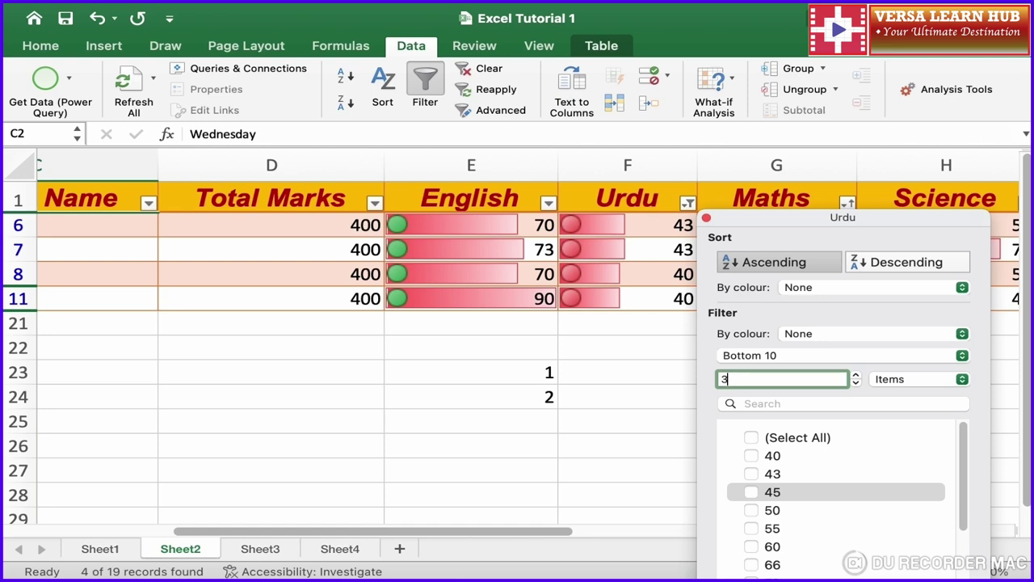
pyautogui.click(751, 438)
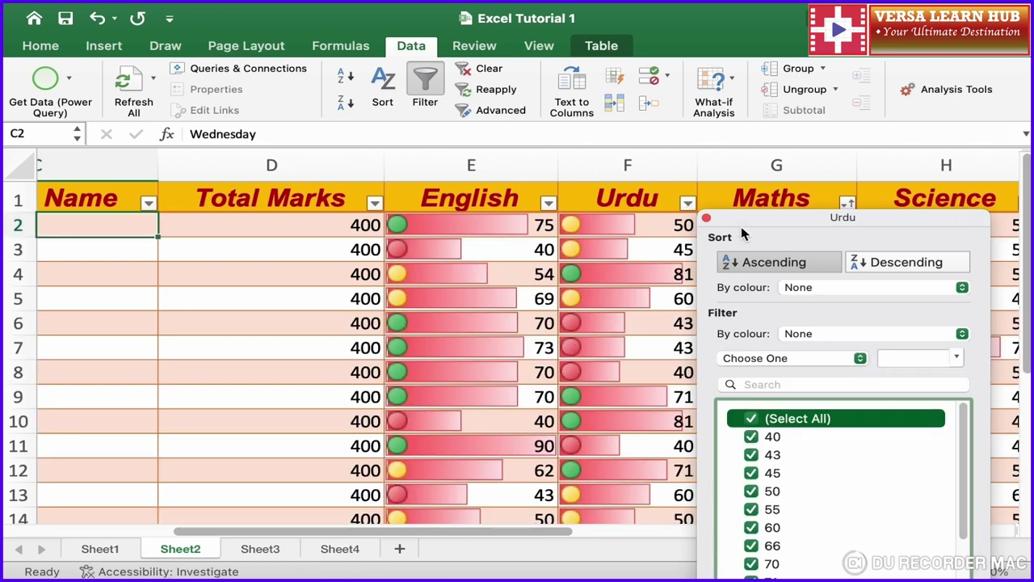
# Step: Close the Urdu filter popup and scroll back left to columns A–C
pyautogui.click(706, 218)
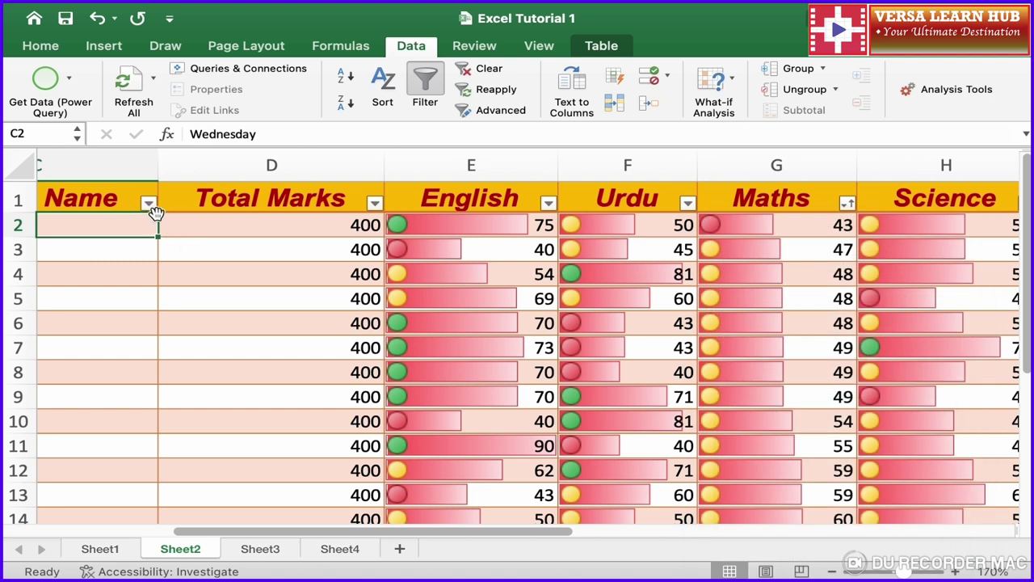
pyautogui.hscroll(-5, 196, 261)
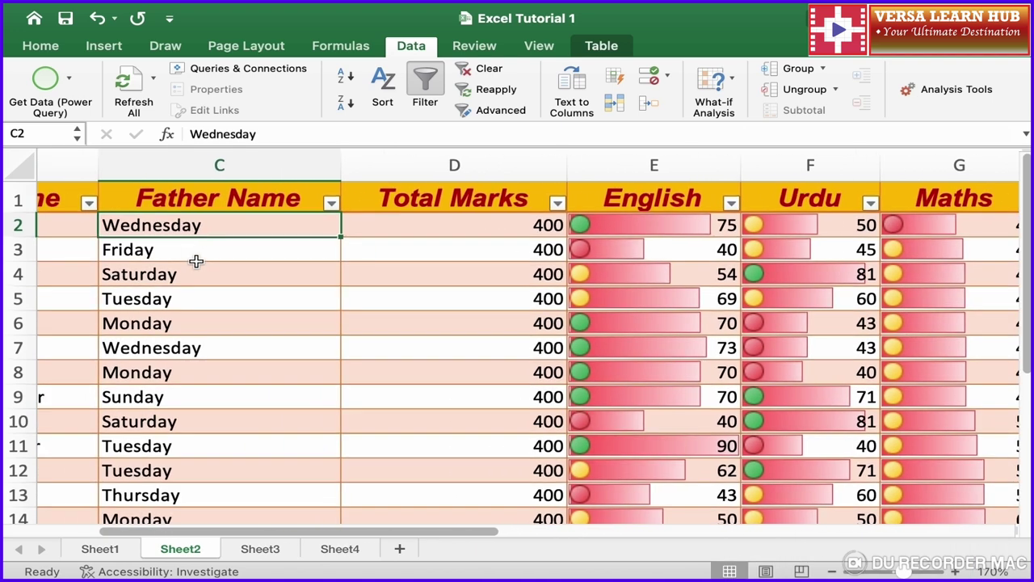
pyautogui.hscroll(-4, 196, 261)
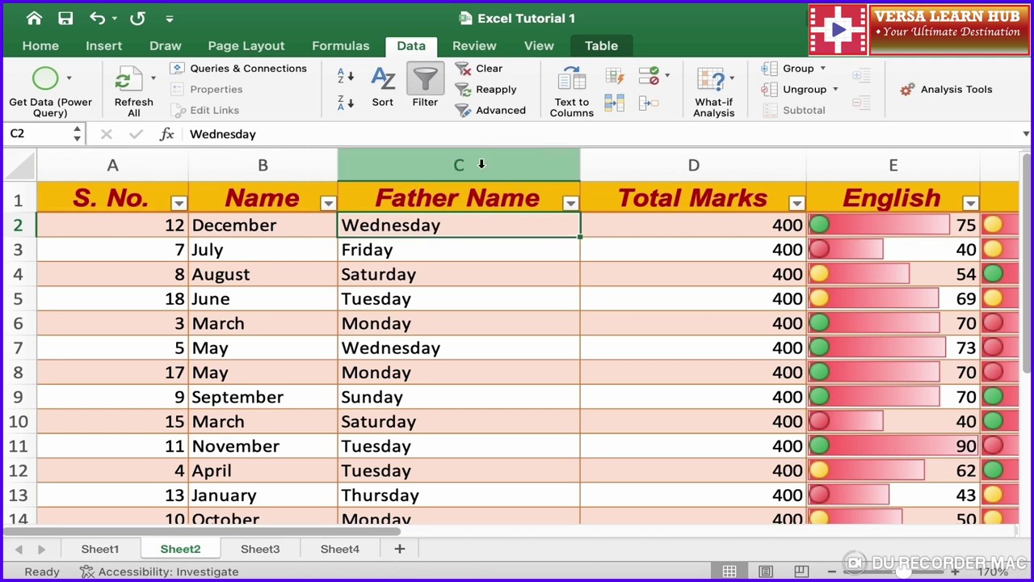
# Step: Sort the marks table A to Z on Father Name, putting Friday rows first
pyautogui.click(428, 250)
pyautogui.click(455, 227)
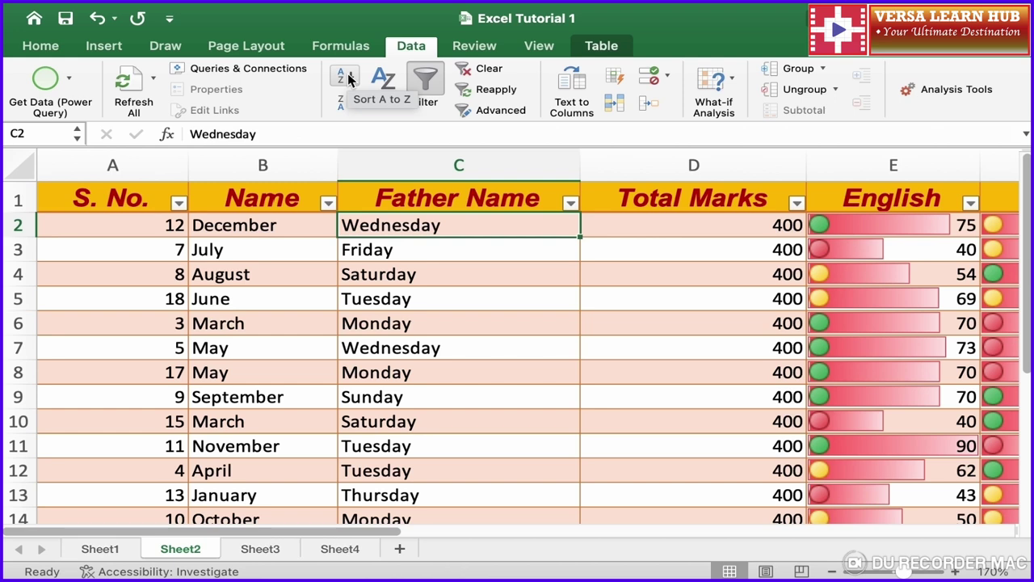
pyautogui.click(349, 77)
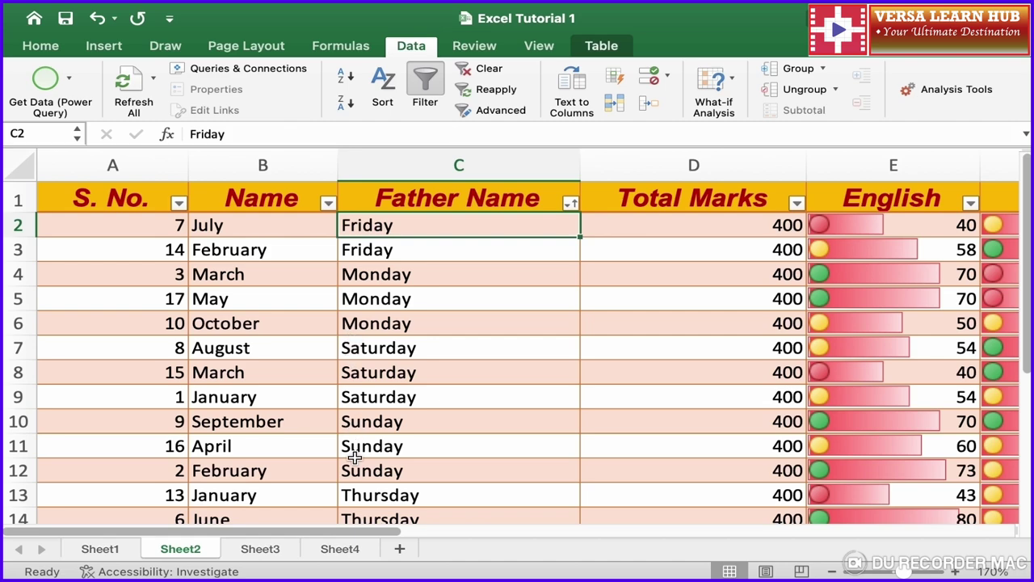
pyautogui.scroll(-5, 355, 493)
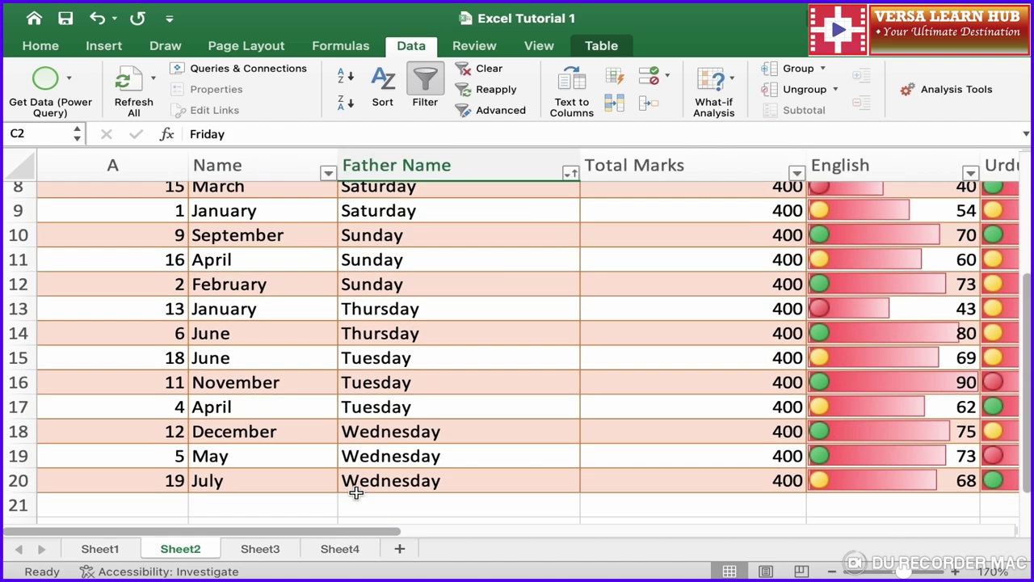
pyautogui.scroll(5, 392, 445)
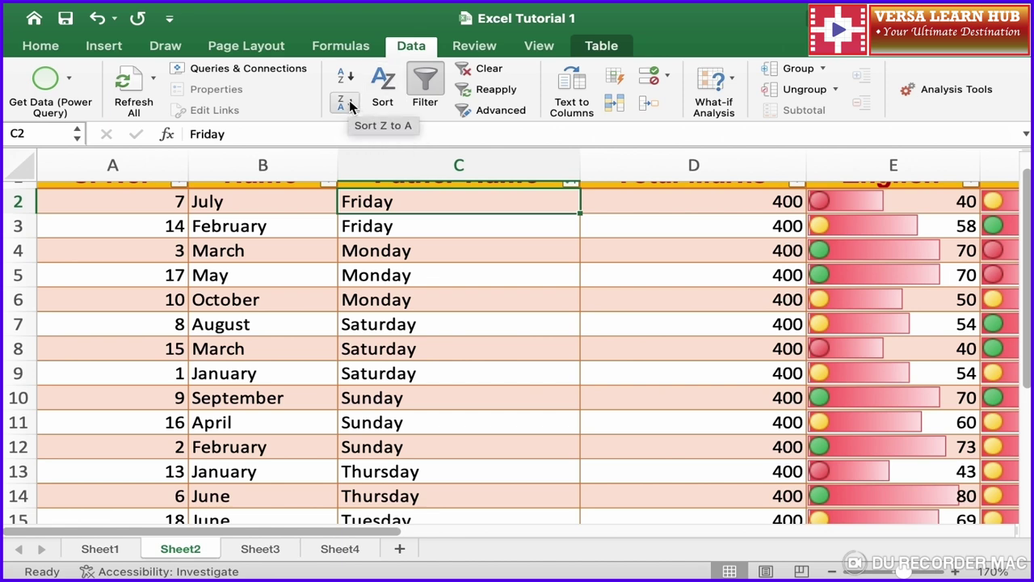
# Step: Sort the table Z to A by Father Name so Wednesday rows come first
pyautogui.click(350, 106)
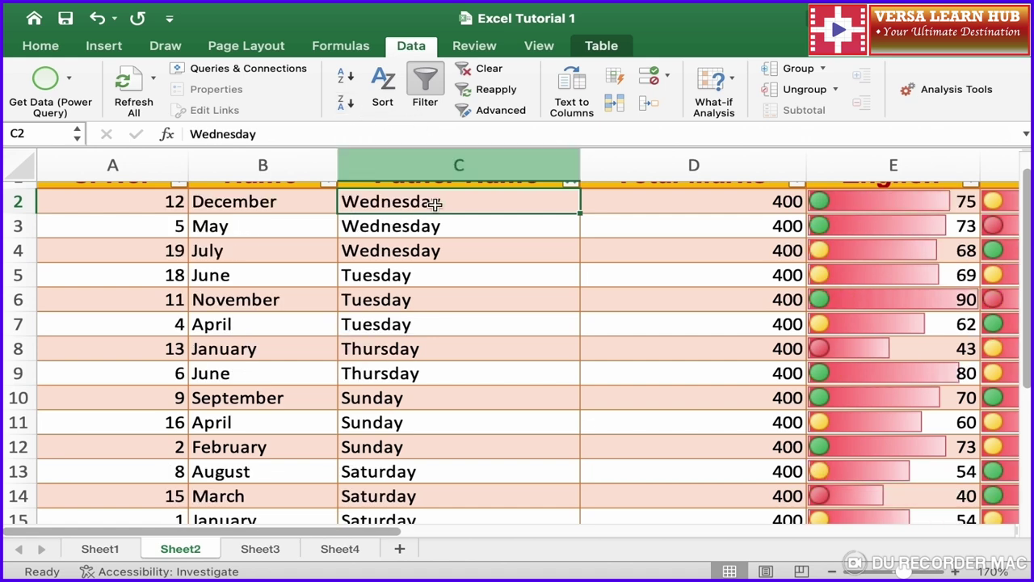
pyautogui.scroll(1, 470, 274)
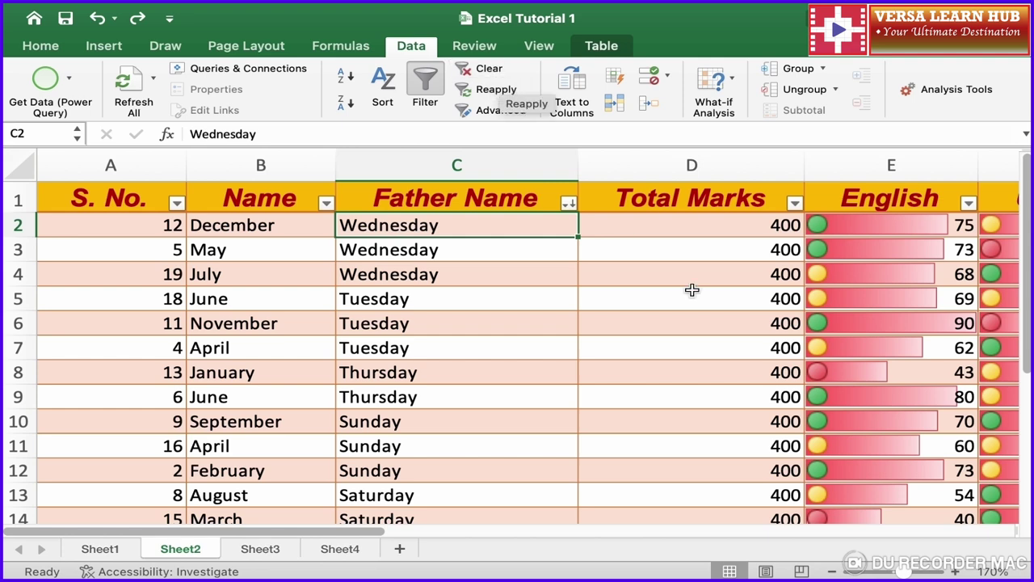
pyautogui.hscroll(3, 736, 360)
pyautogui.hscroll(5, 736, 359)
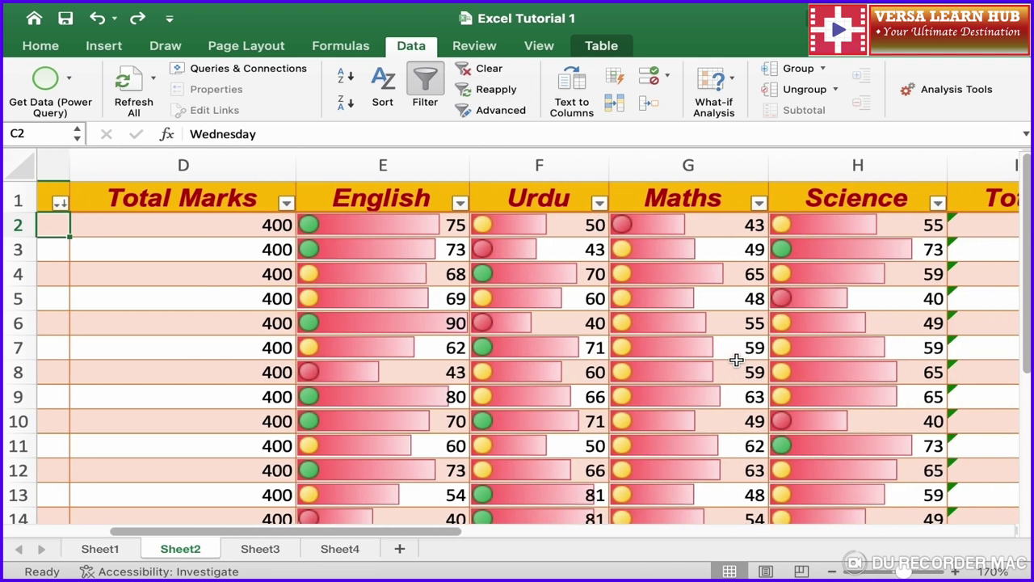
pyautogui.hscroll(3, 734, 361)
pyautogui.hscroll(3, 734, 360)
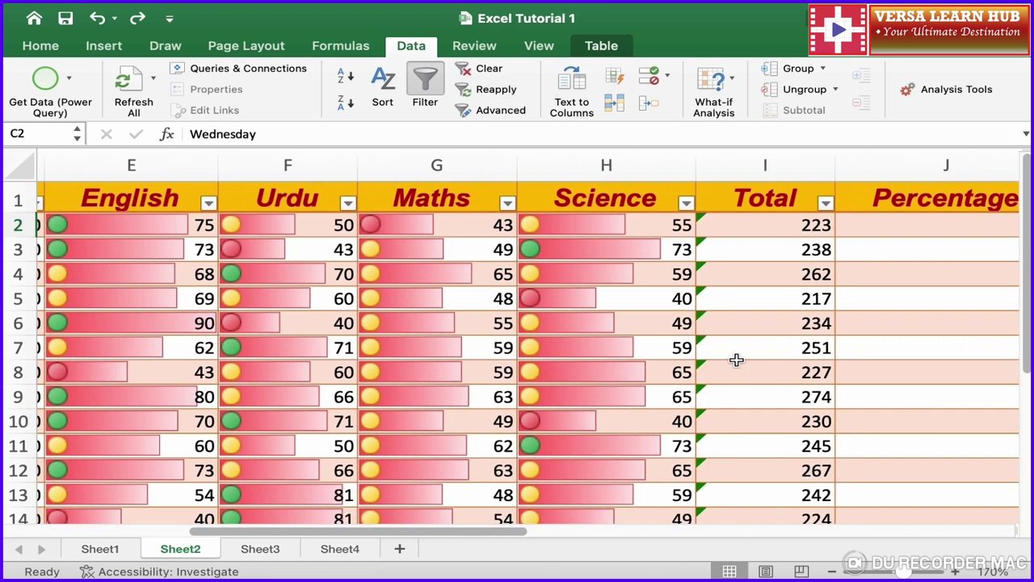
# Step: Select the whole Total column, column I
pyautogui.click(808, 161)
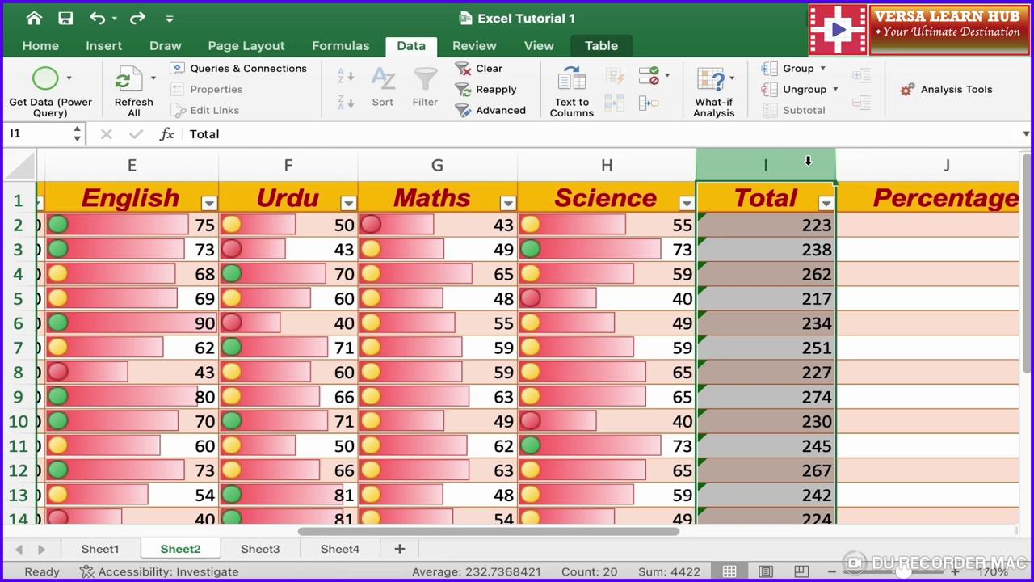
pyautogui.hscroll(3, 923, 311)
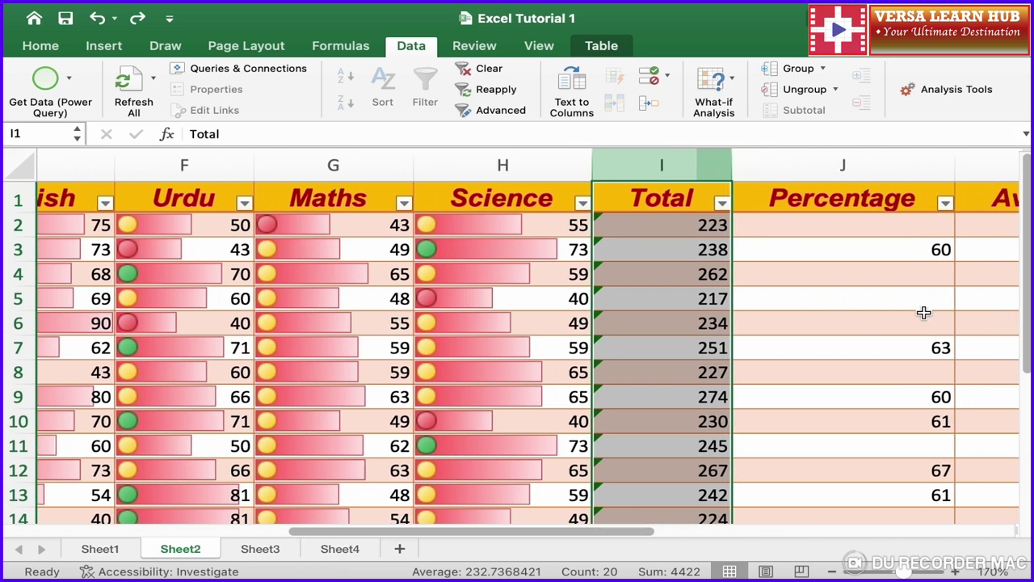
pyautogui.hscroll(3, 923, 312)
pyautogui.hscroll(1, 924, 313)
pyautogui.hscroll(2, 924, 312)
pyautogui.hscroll(1, 923, 312)
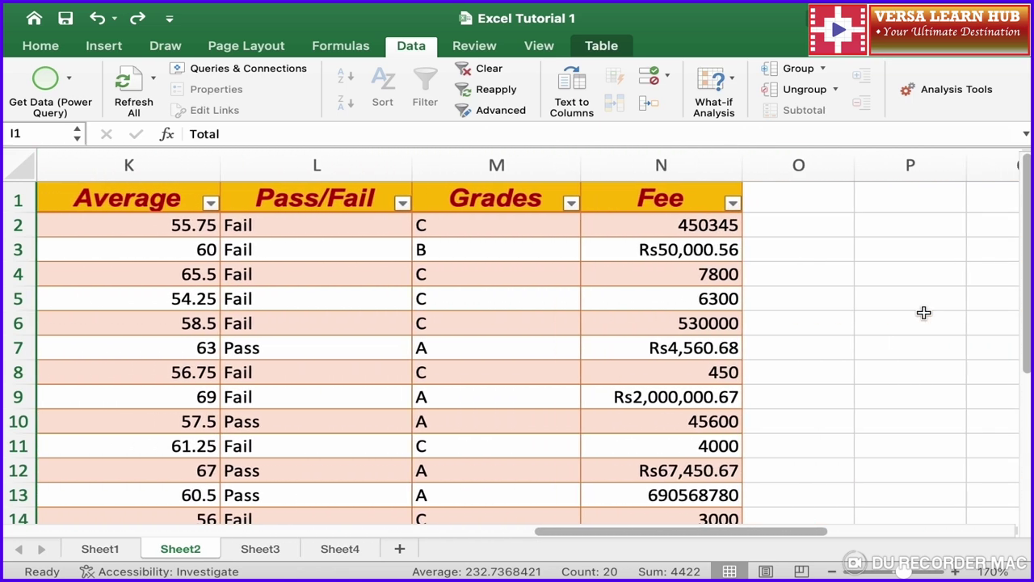
# Step: Enter 223 in O2 and Flash Fill the remaining 18 totals into Column1
pyautogui.click(813, 226)
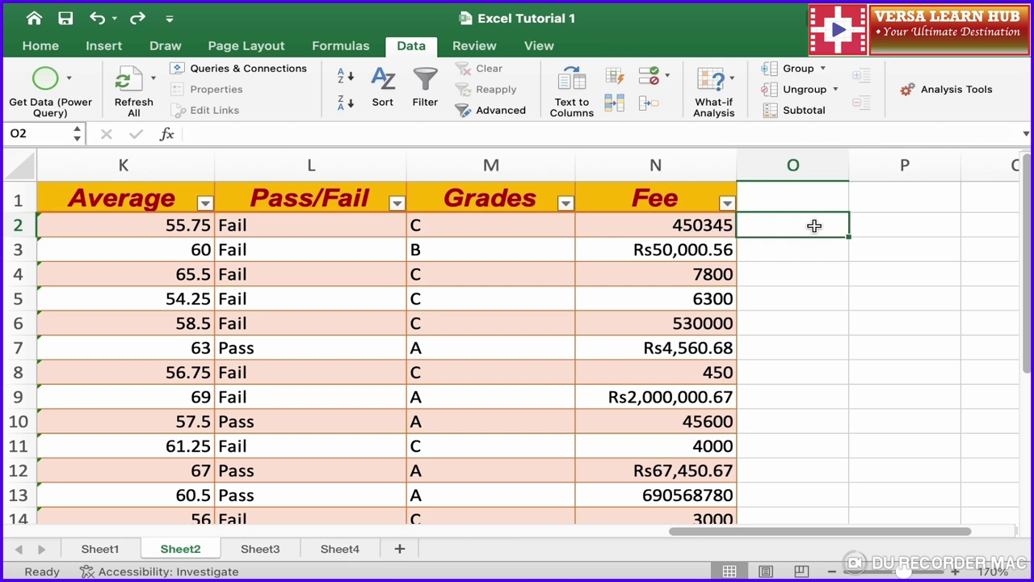
pyautogui.hscroll(-1, 159, 358)
pyautogui.hscroll(-2, 159, 358)
pyautogui.hscroll(-1, 173, 346)
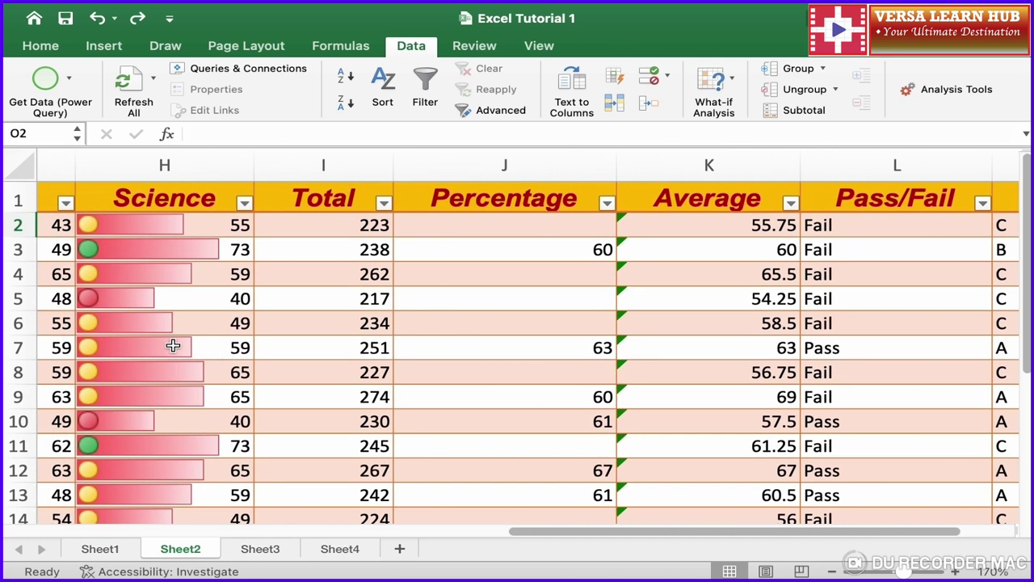
pyautogui.hscroll(2, 381, 254)
pyautogui.hscroll(1, 385, 255)
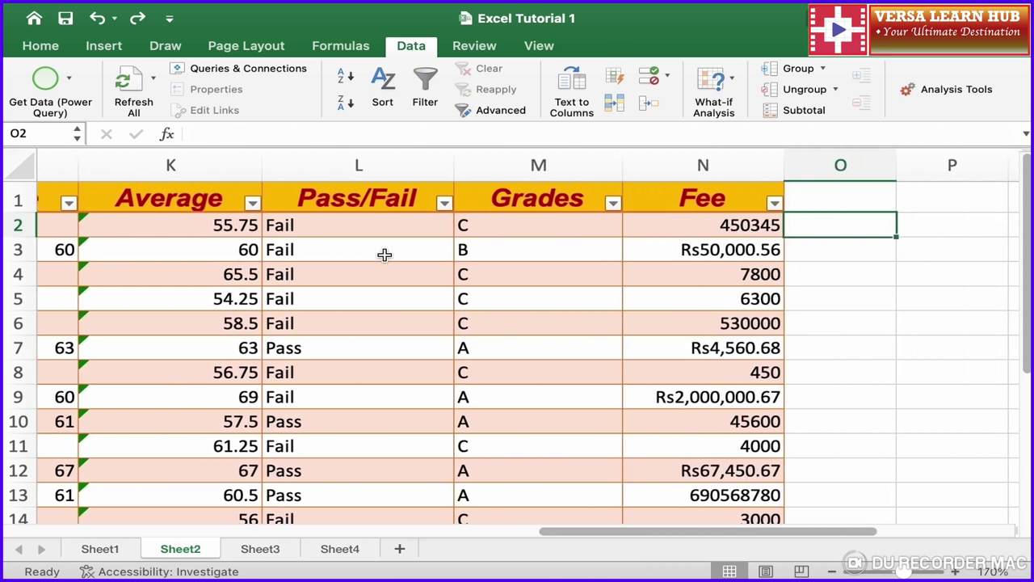
pyautogui.hscroll(1, 385, 254)
pyautogui.write('223')
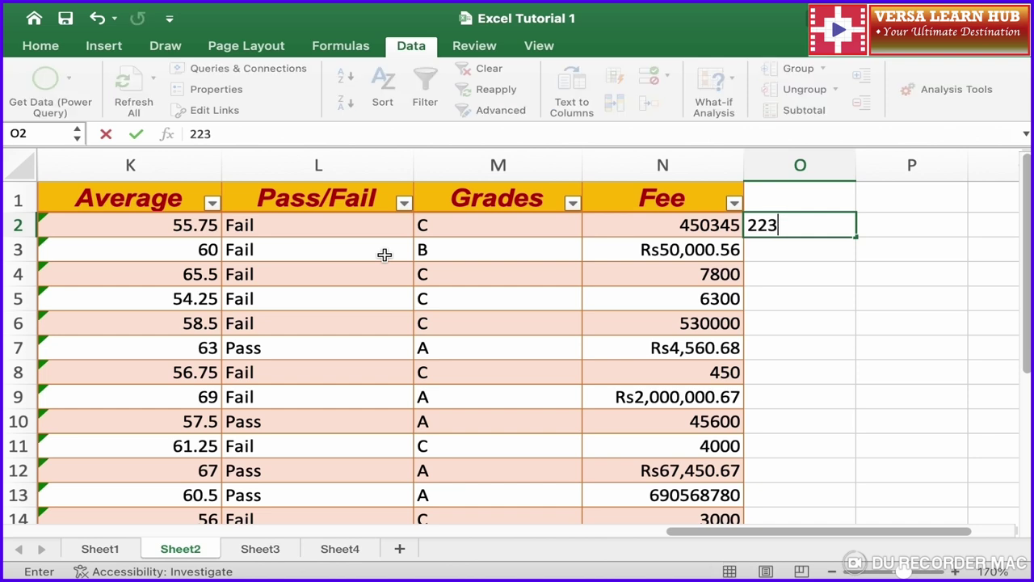
pyautogui.press('Return')
pyautogui.click(837, 225)
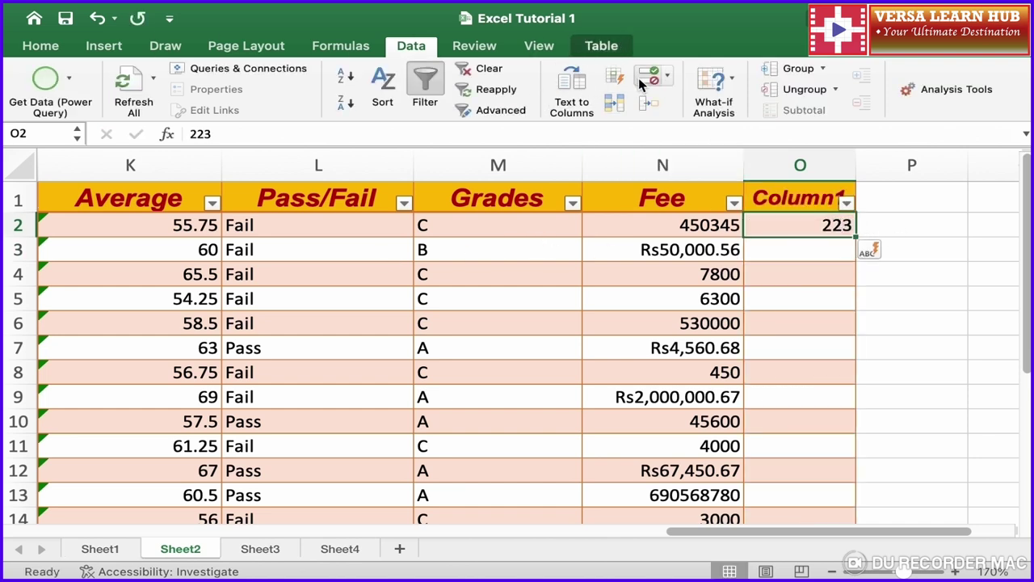
pyautogui.click(622, 78)
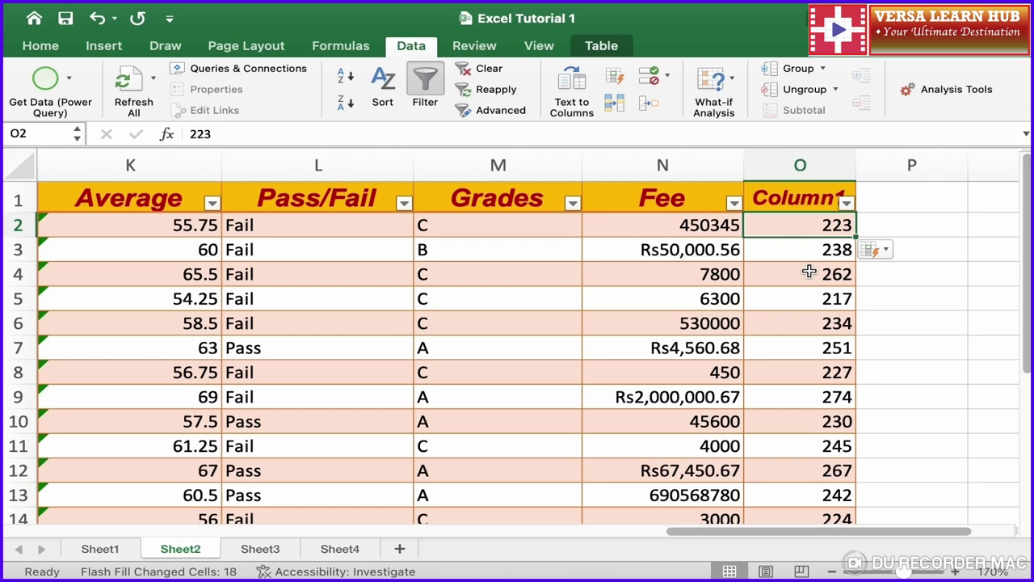
# Step: Enter grade C in P2, Flash Fill Column2 with the grades, then select column Q
pyautogui.click(910, 220)
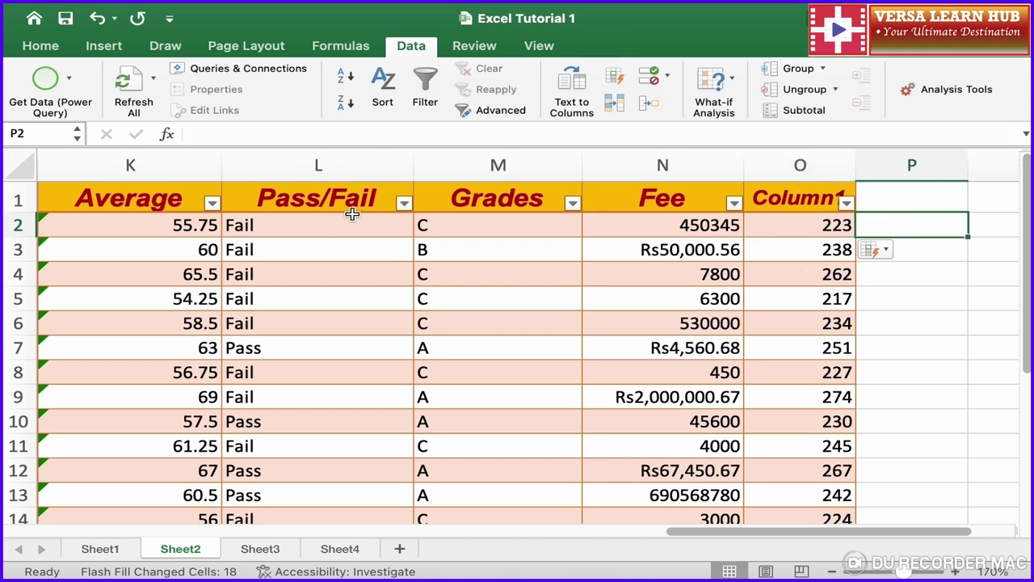
pyautogui.write('C')
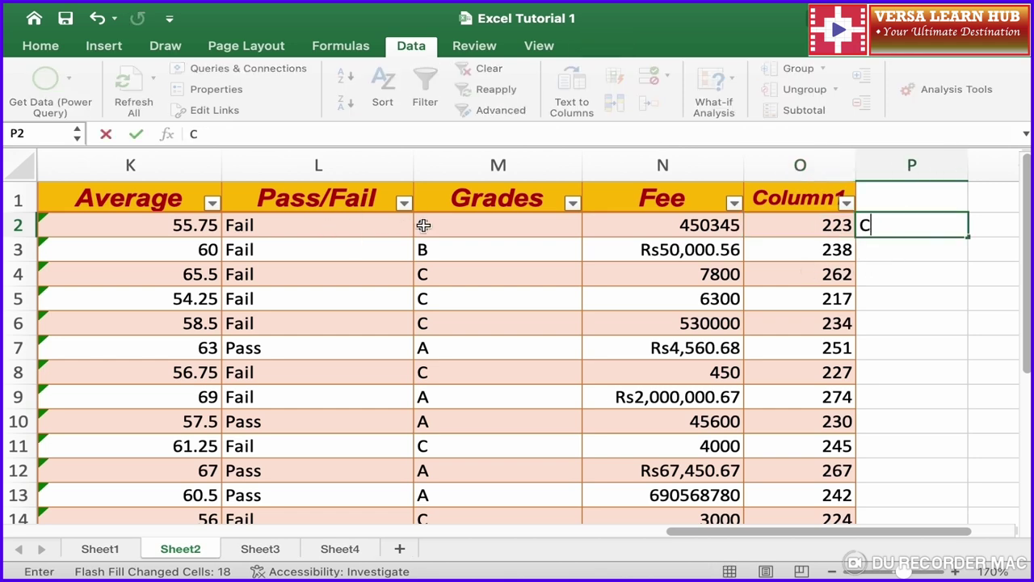
pyautogui.press('Return')
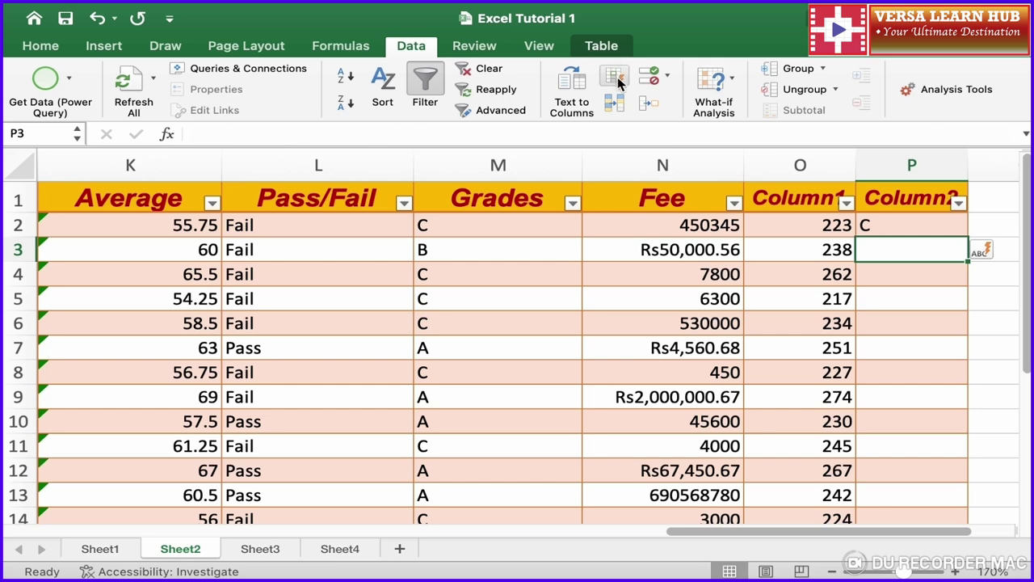
pyautogui.click(617, 78)
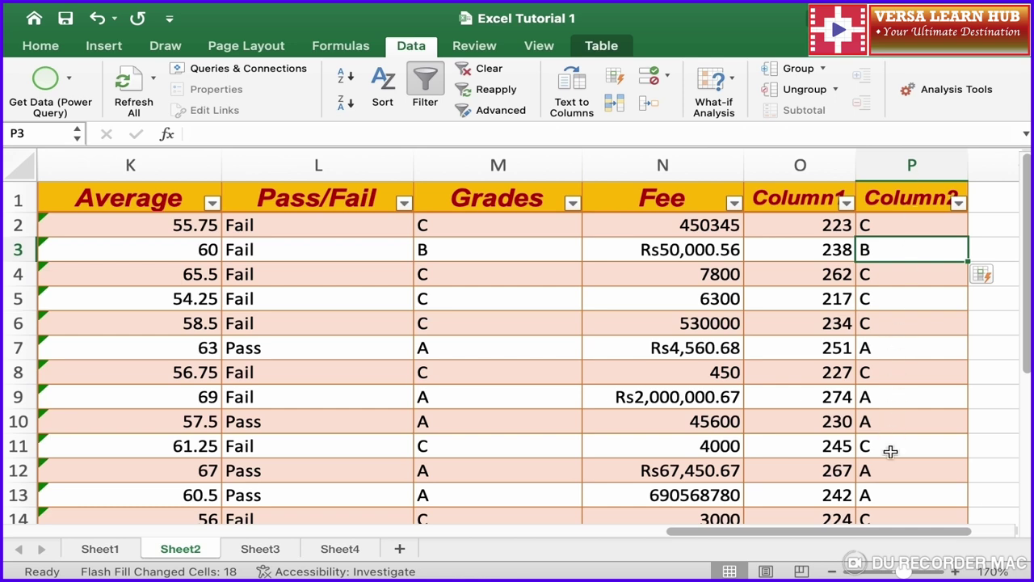
pyautogui.hscroll(5, 881, 451)
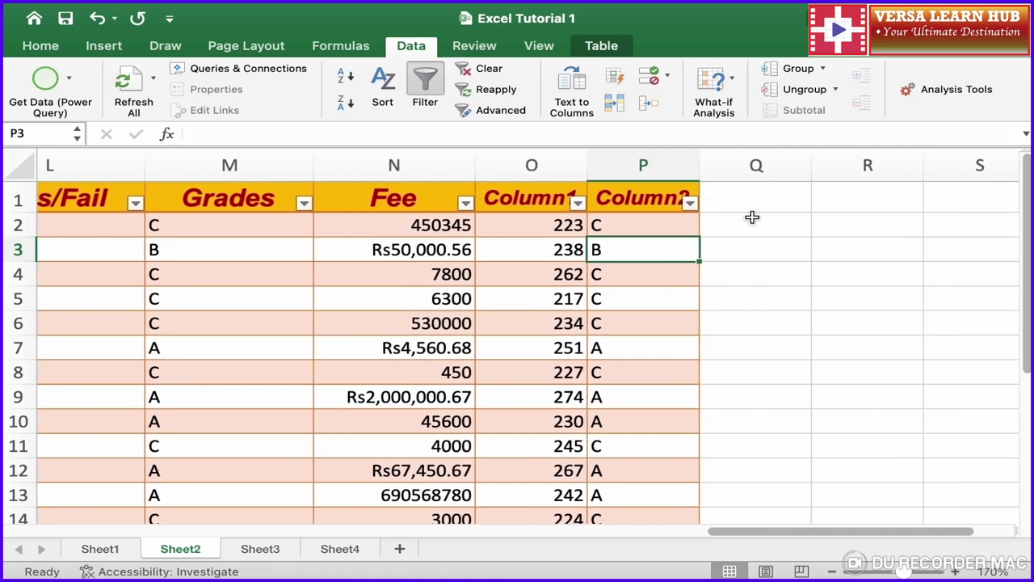
pyautogui.moveTo(767, 165); pyautogui.dragTo(772, 163)
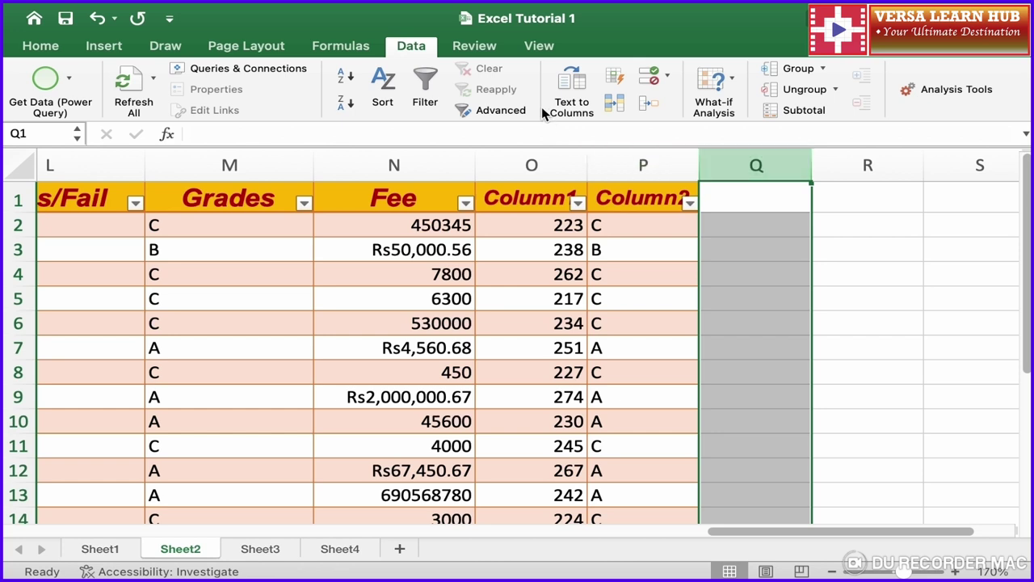
# Step: Add a Data Validation rule on column Q allowing whole numbers from 10 to 20
pyautogui.click(650, 81)
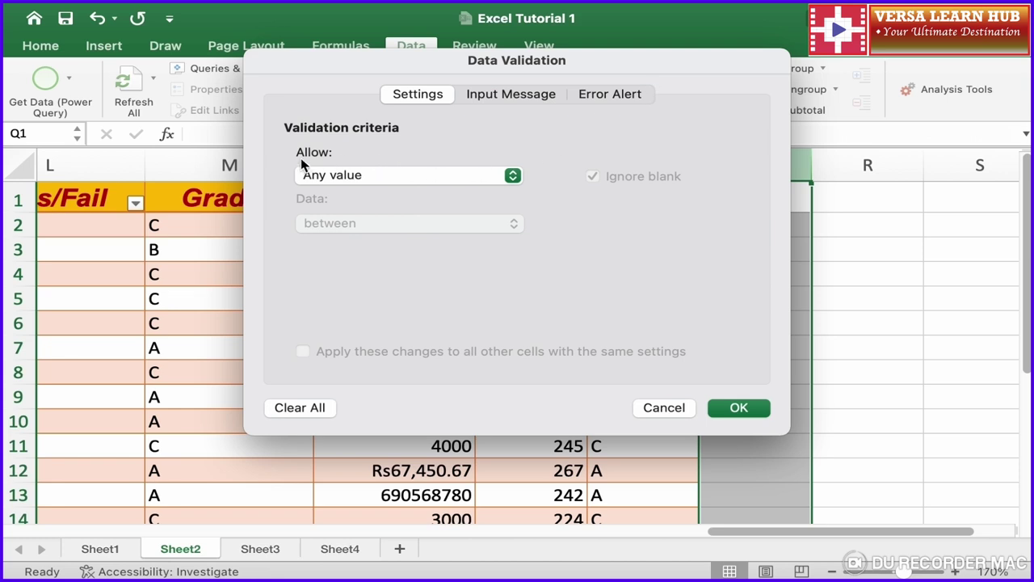
pyautogui.click(366, 182)
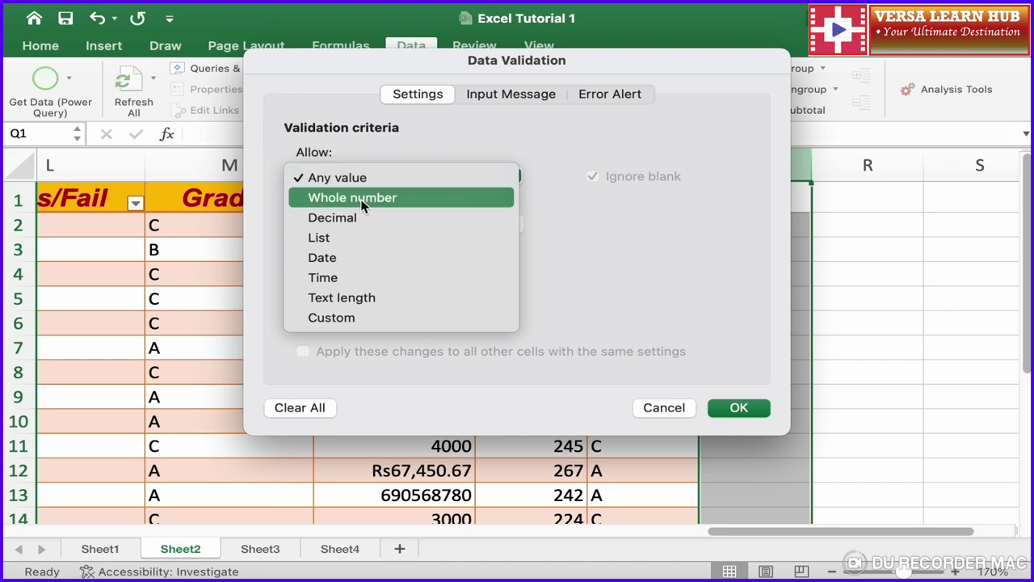
pyautogui.click(361, 199)
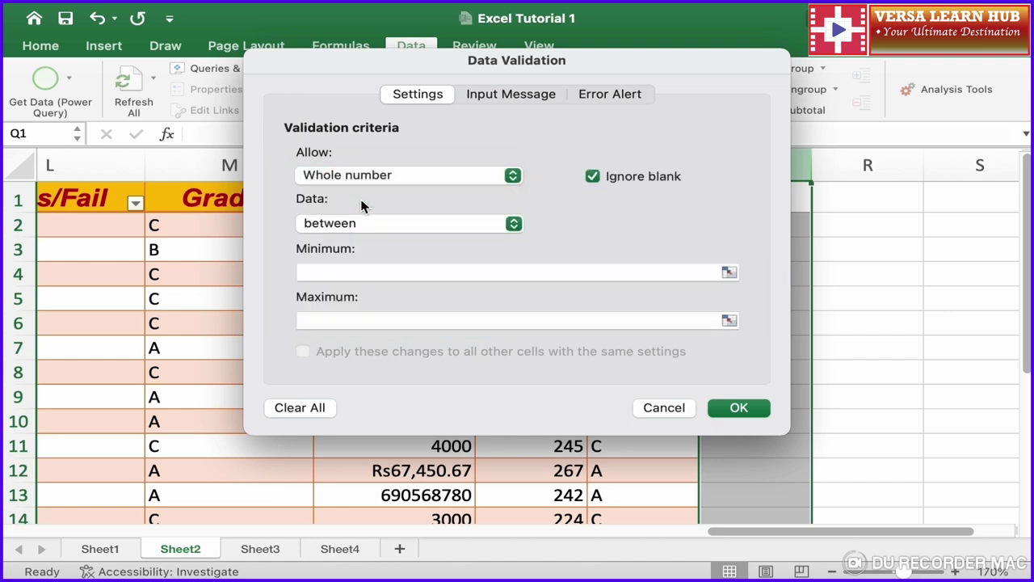
pyautogui.click(331, 274)
pyautogui.write('10')
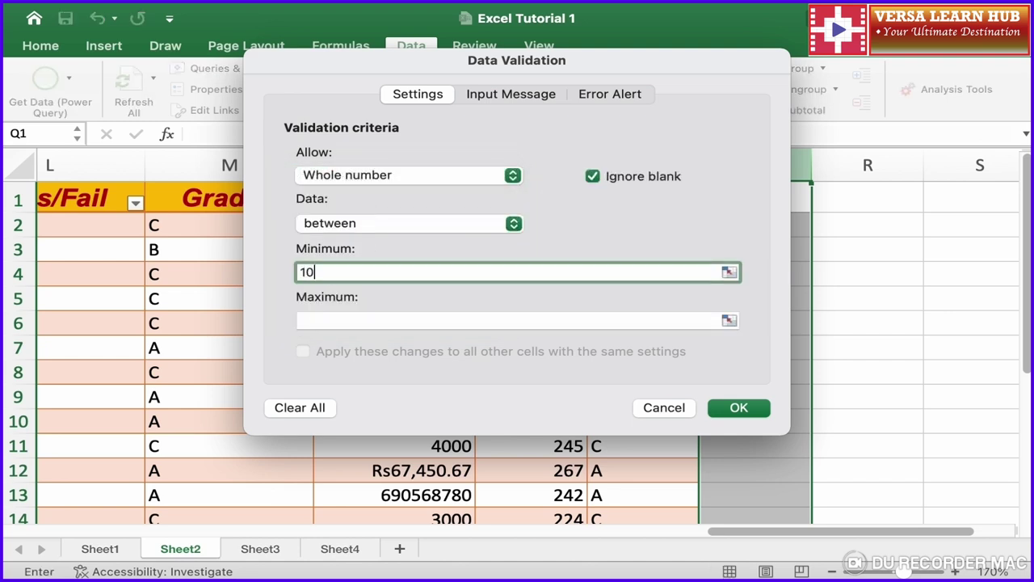
pyautogui.click(344, 319)
pyautogui.write('20')
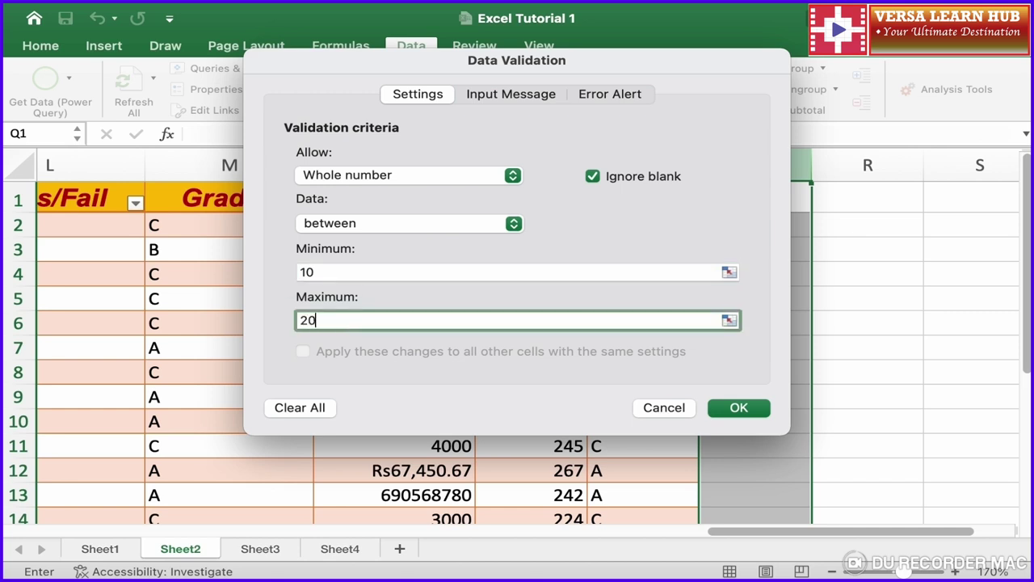
pyautogui.click(757, 410)
pyautogui.click(766, 224)
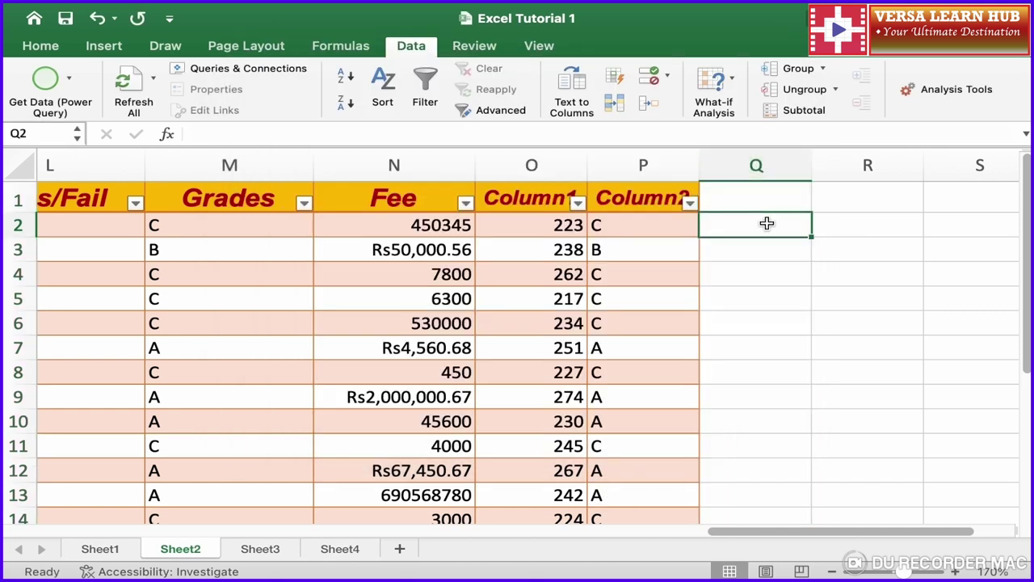
# Step: Try 9 in Q2, cancel the rejection alert, and enter 20 instead
pyautogui.write('9')
pyautogui.press('Return')
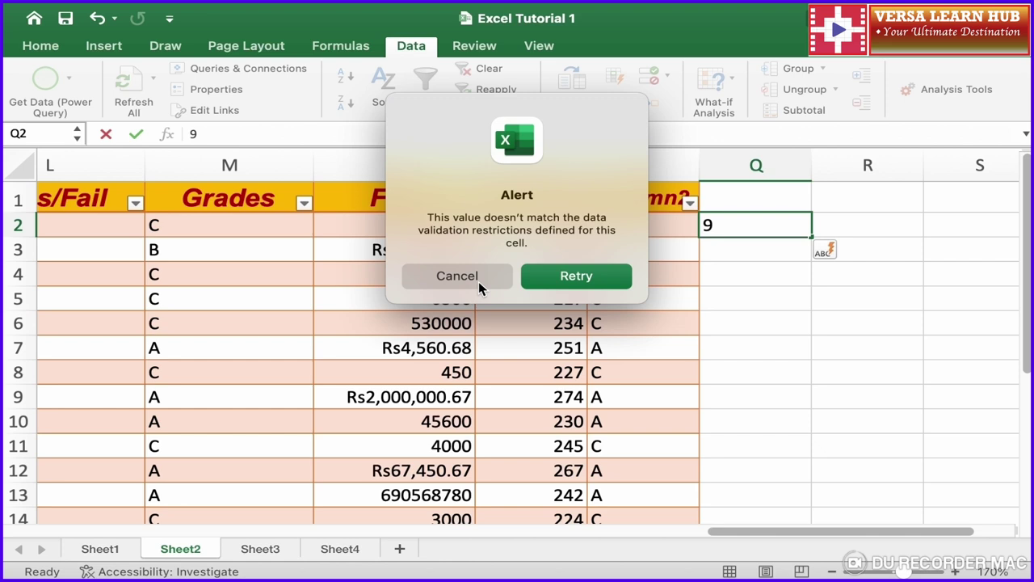
pyautogui.click(478, 281)
pyautogui.write('20')
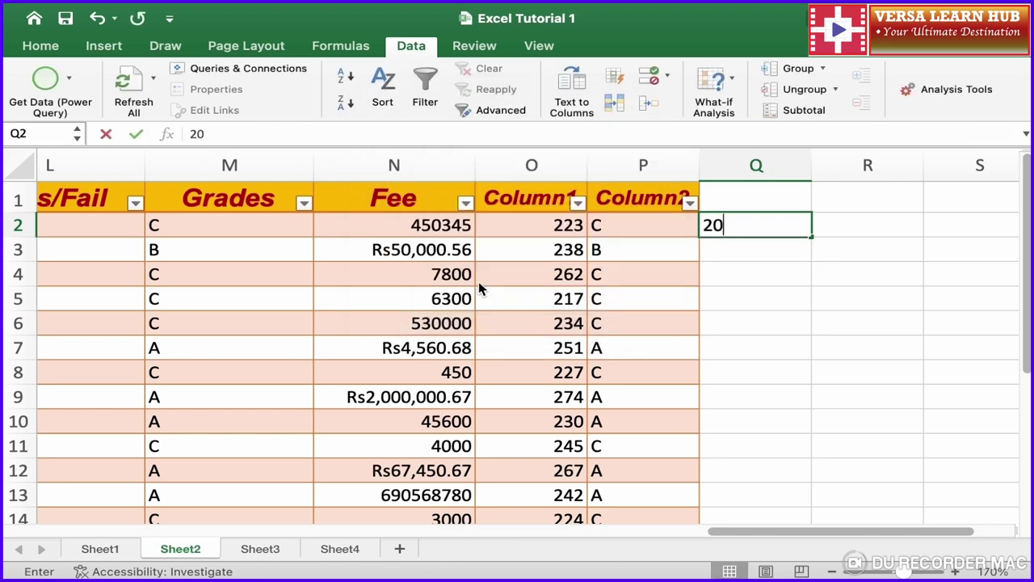
pyautogui.press('Return')
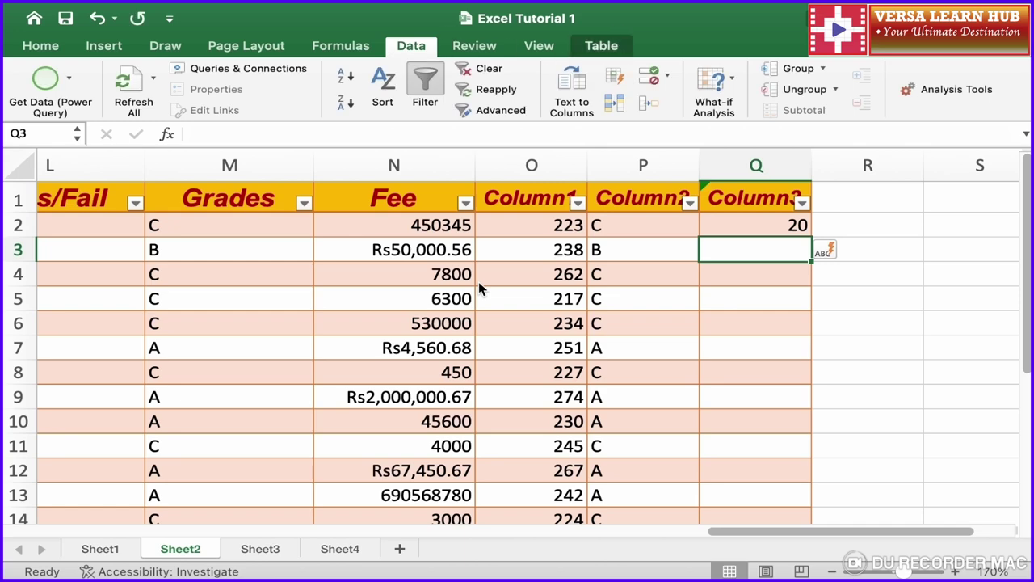
# Step: Confirm 21 is rejected in Q3, then reselect column Q
pyautogui.write('21')
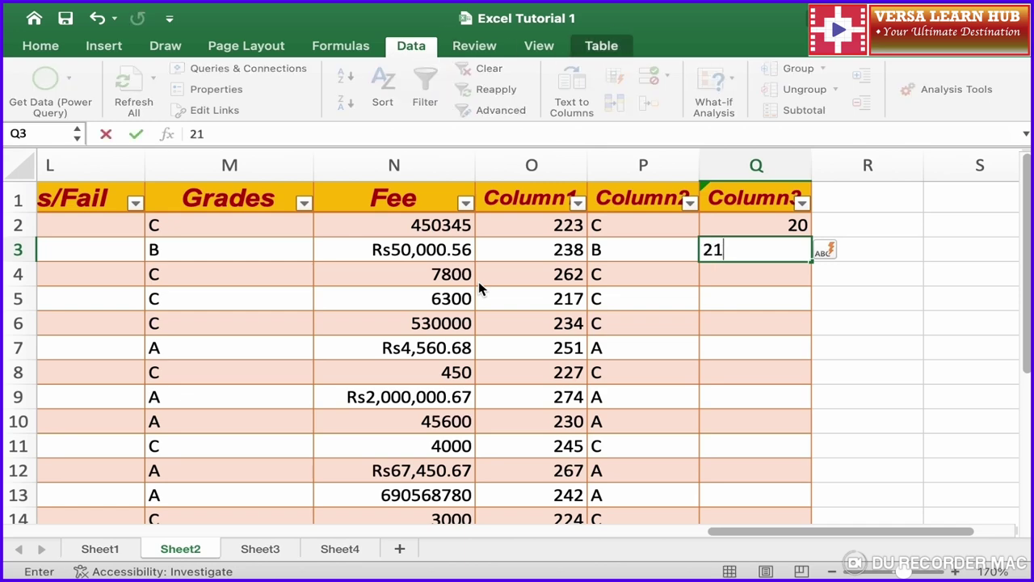
pyautogui.press('Return')
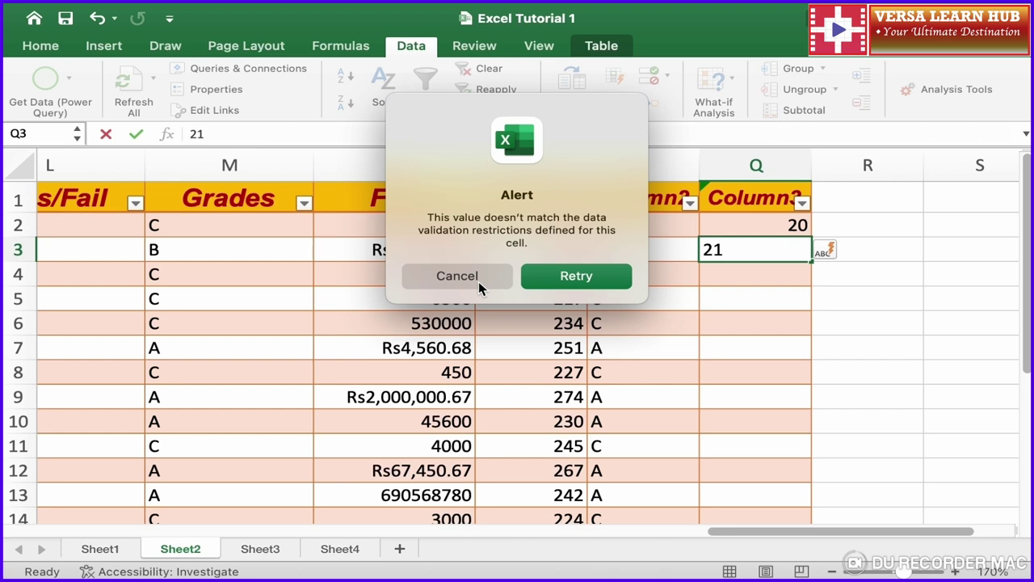
pyautogui.click(478, 278)
pyautogui.click(748, 159)
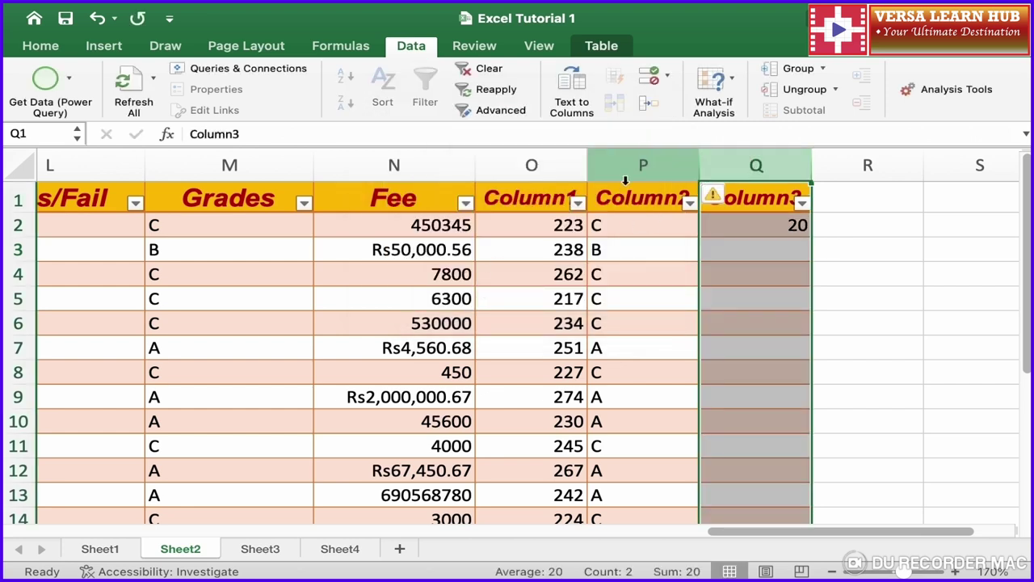
# Step: Switch column Q's validation to Date, from 1/1/2022 to 1/3/2023
pyautogui.click(651, 77)
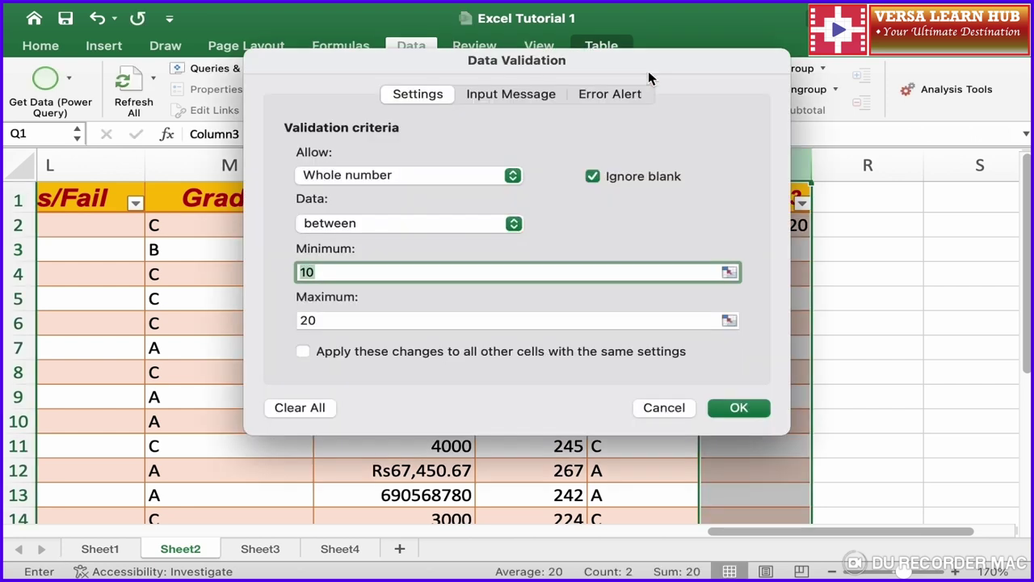
pyautogui.click(441, 183)
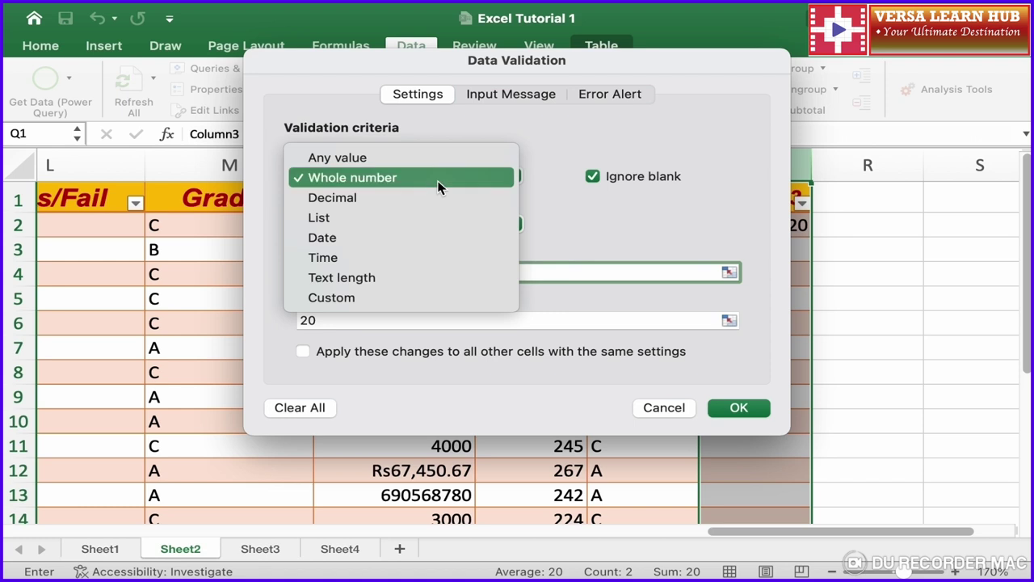
pyautogui.click(369, 233)
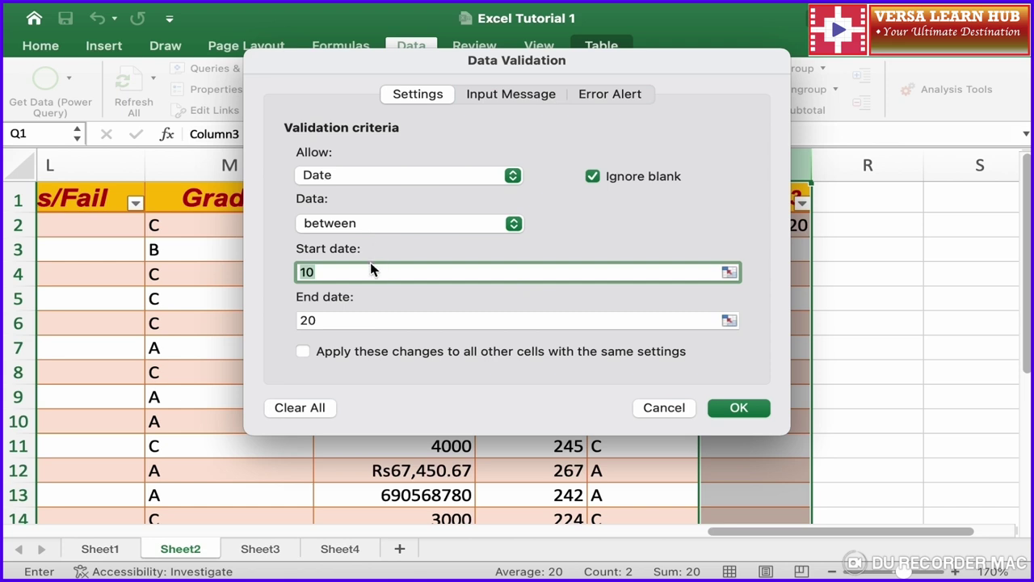
pyautogui.write('1/1')
pyautogui.write('/1')
pyautogui.write('20')
pyautogui.write('22')
pyautogui.press('Tab')
pyautogui.write('1')
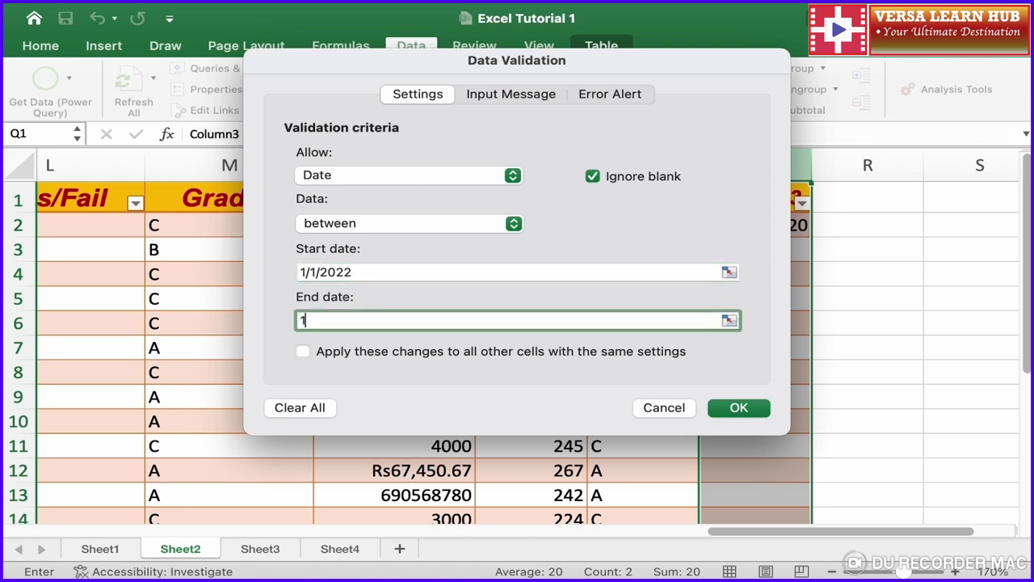
pyautogui.write('/3/202')
pyautogui.write('3')
pyautogui.click(738, 409)
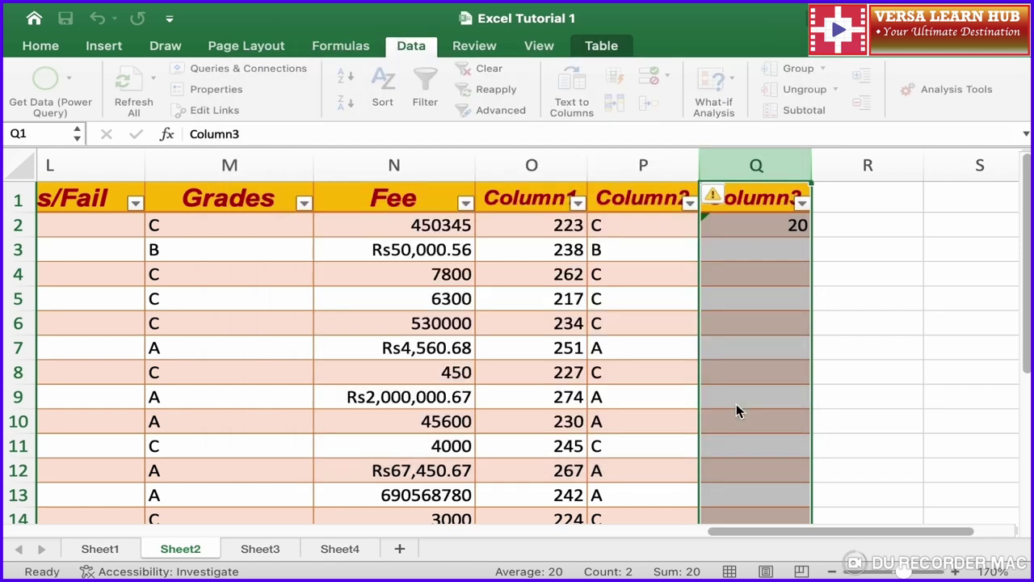
# Step: Enter 1/1/2019 in Q2, retry after the rejection, and correct it to 1/1/2022
pyautogui.click(779, 229)
pyautogui.write('1')
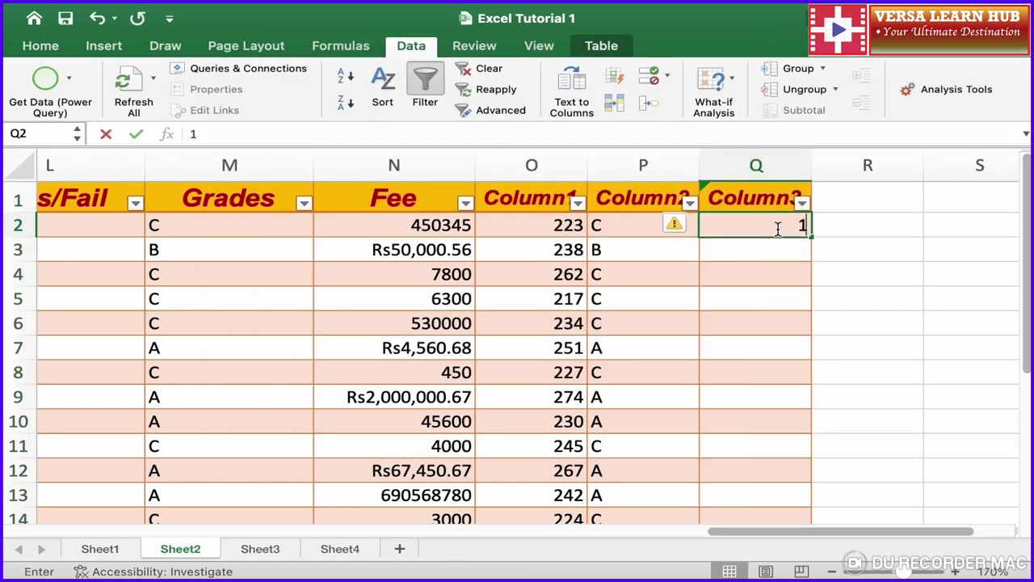
pyautogui.write('/1/20')
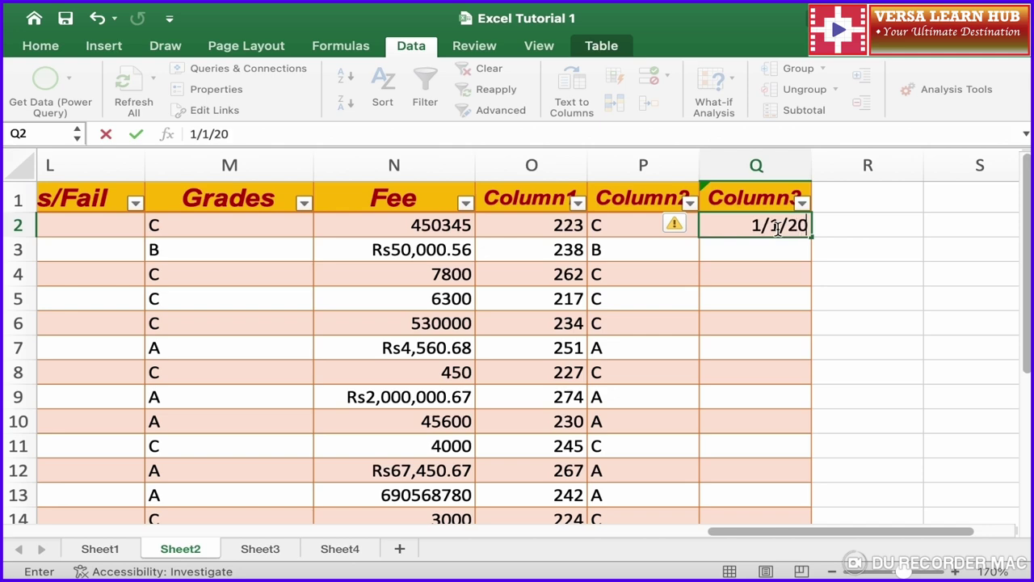
pyautogui.write('19')
pyautogui.press('Return')
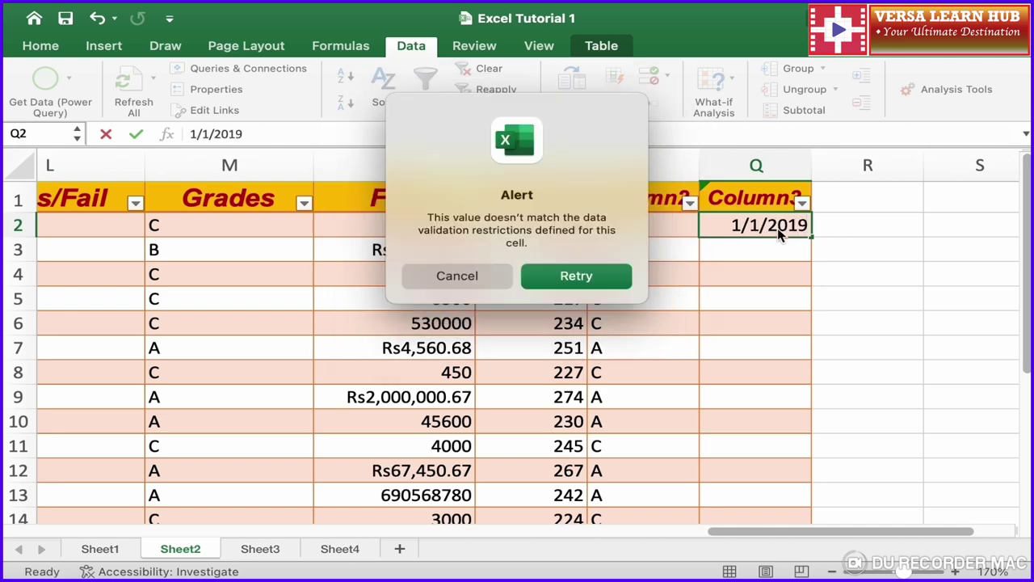
pyautogui.press('Return')
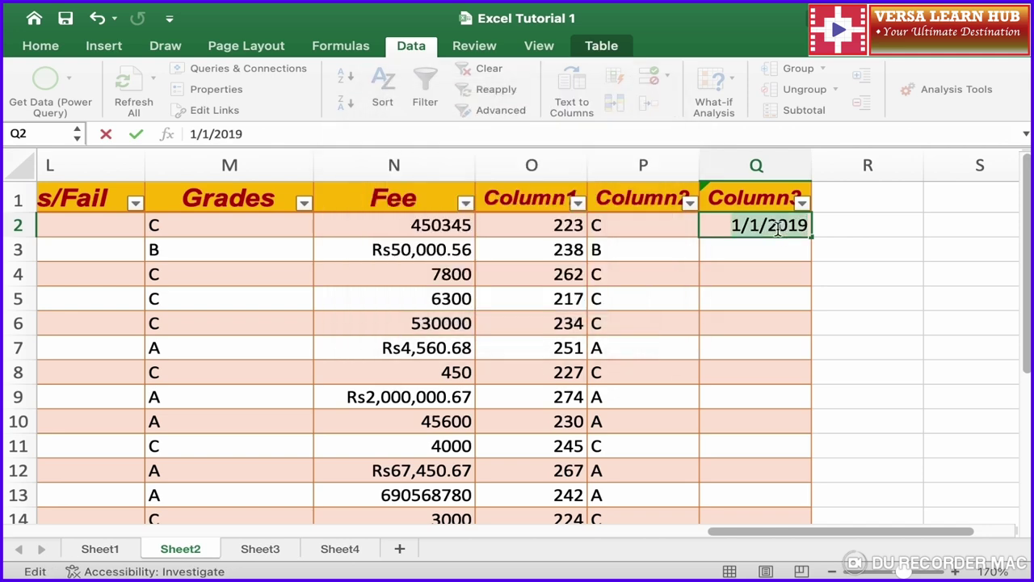
pyautogui.press('BackSpace')
pyautogui.write('02')
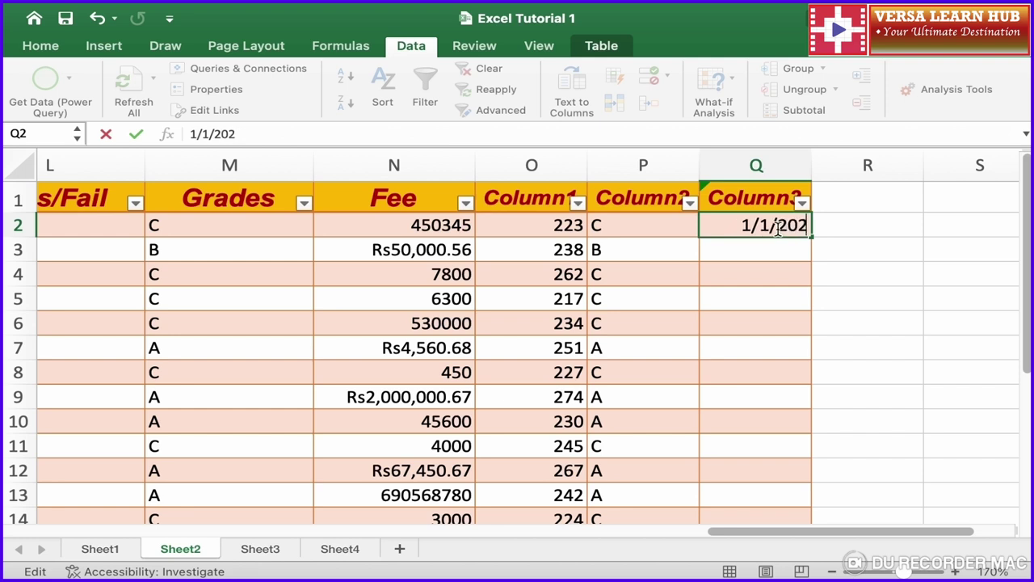
pyautogui.write('2')
pyautogui.press('Return')
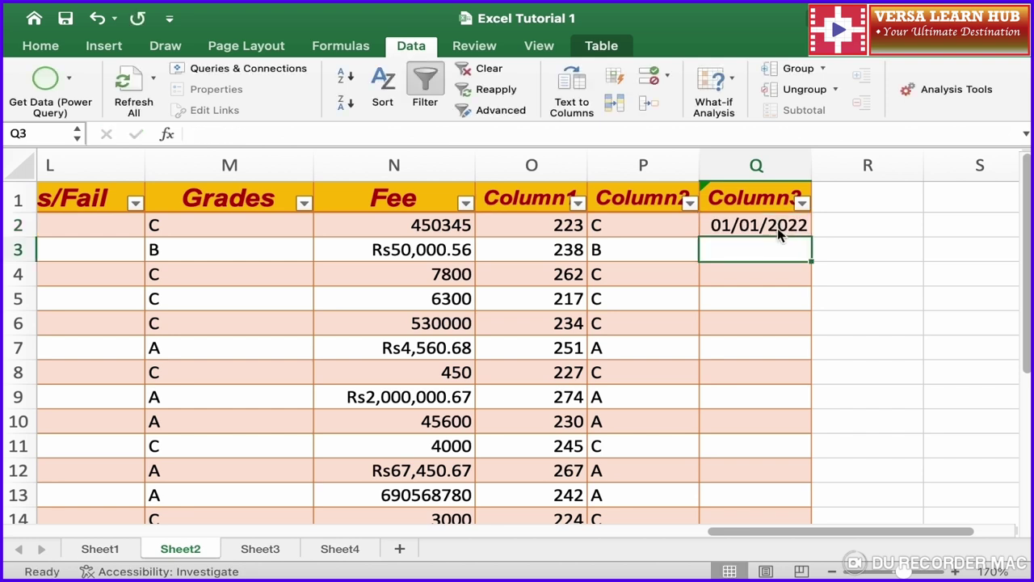
# Step: Enter 1/4/2023 in Q3, retry after the alert, and correct it to 1/3/2023
pyautogui.write('1')
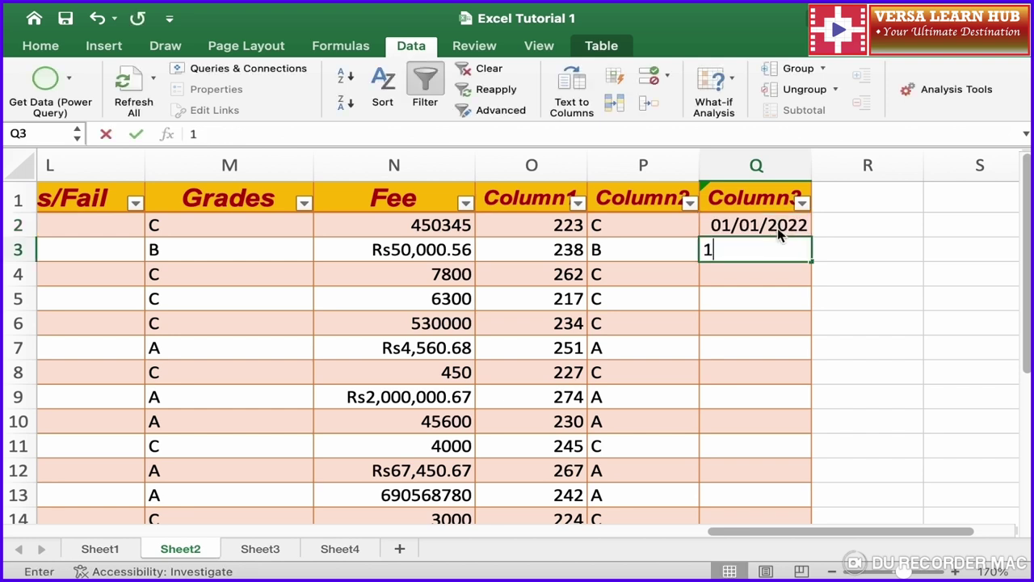
pyautogui.write('/4/2')
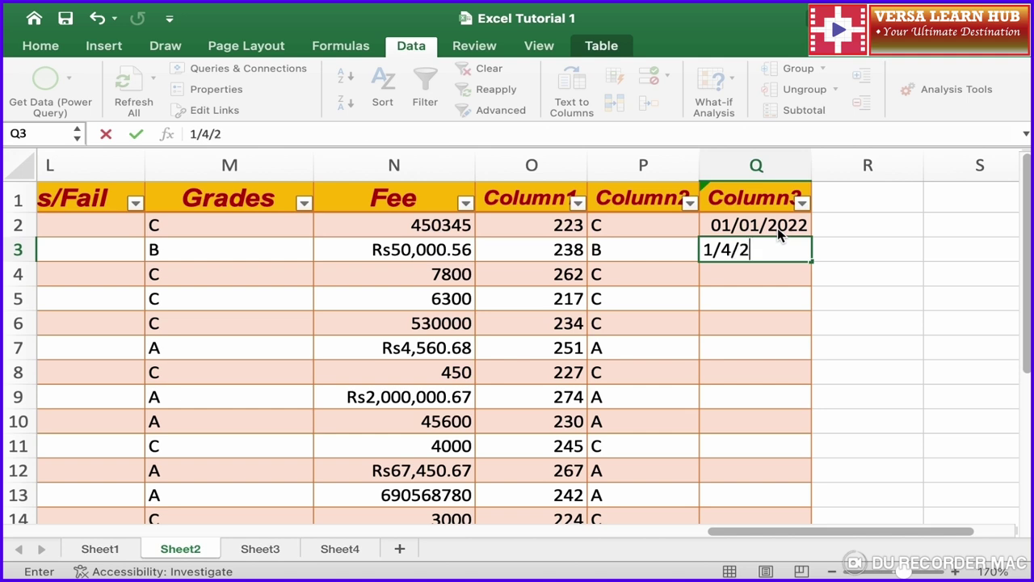
pyautogui.write('023')
pyautogui.press('Return')
pyautogui.press('Return')
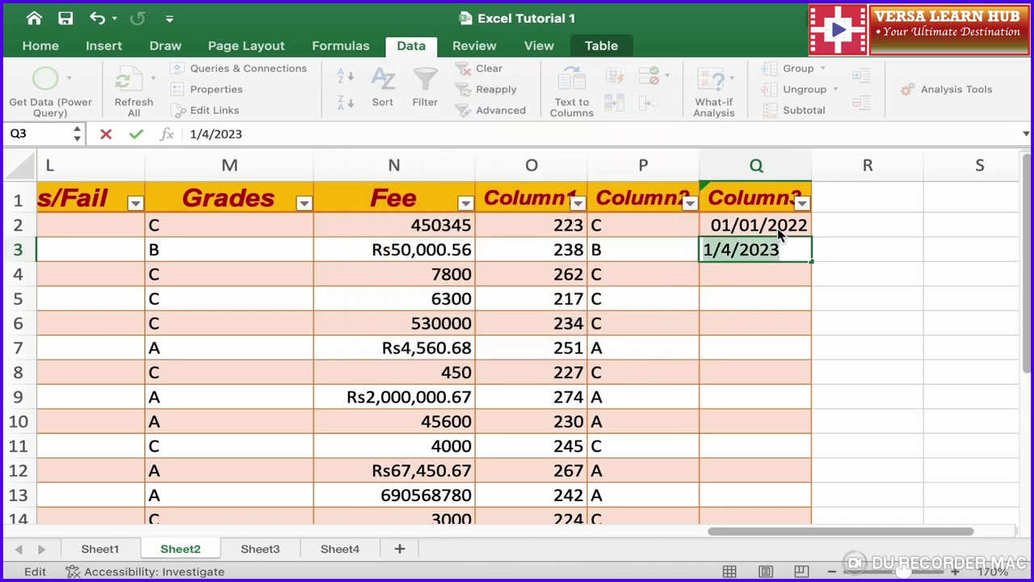
pyautogui.click(727, 252)
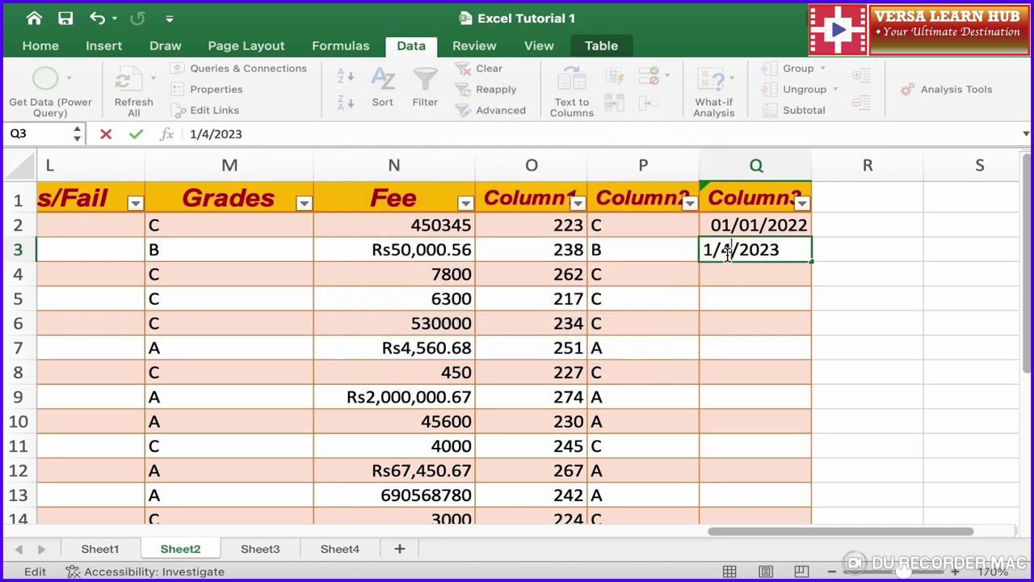
pyautogui.press('BackSpace')
pyautogui.write('3')
pyautogui.press('Return')
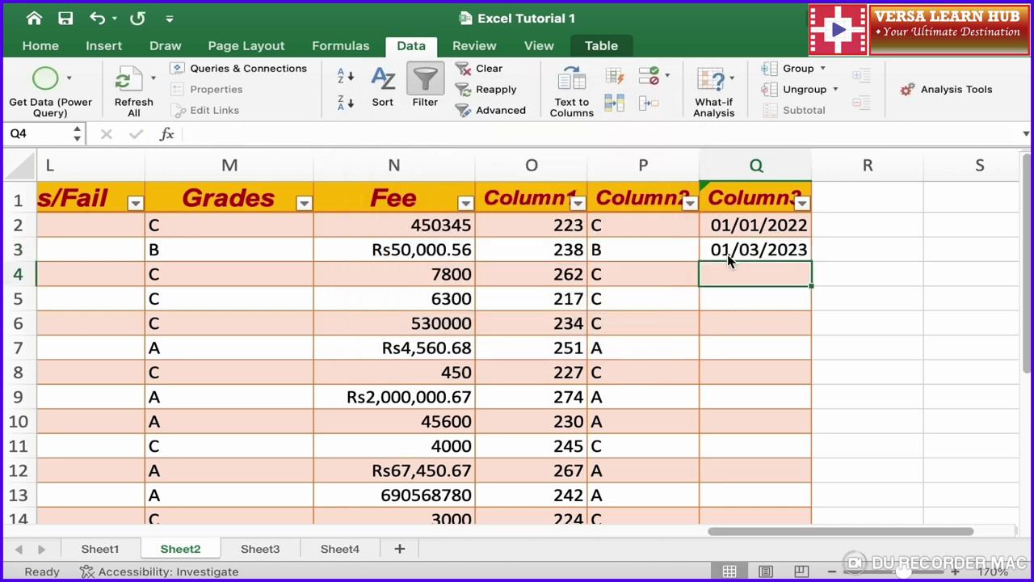
pyautogui.click(261, 550)
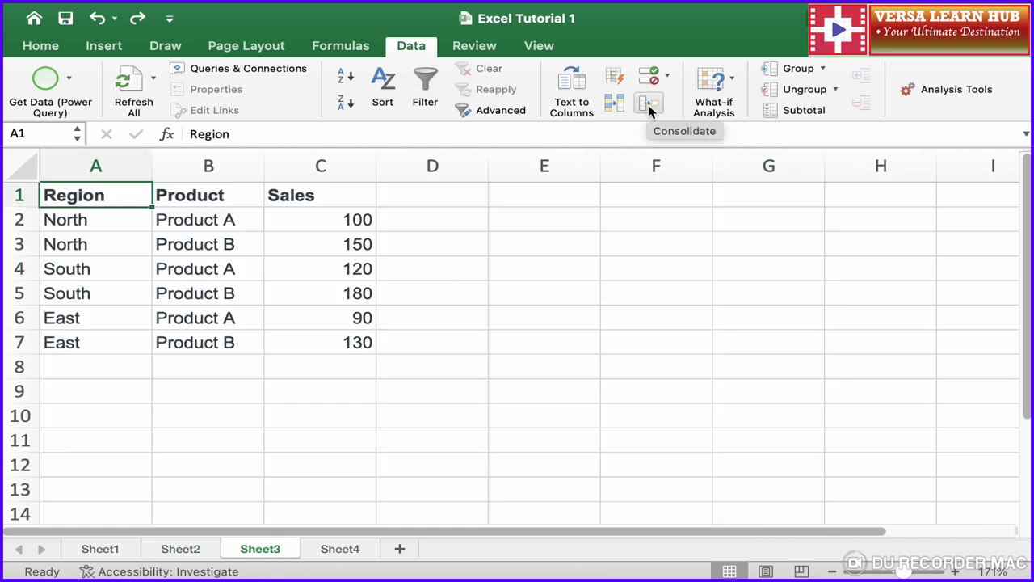
# Step: Walk through Sheet3's Region and Product columns: North, Product A, Product B
pyautogui.click(123, 160)
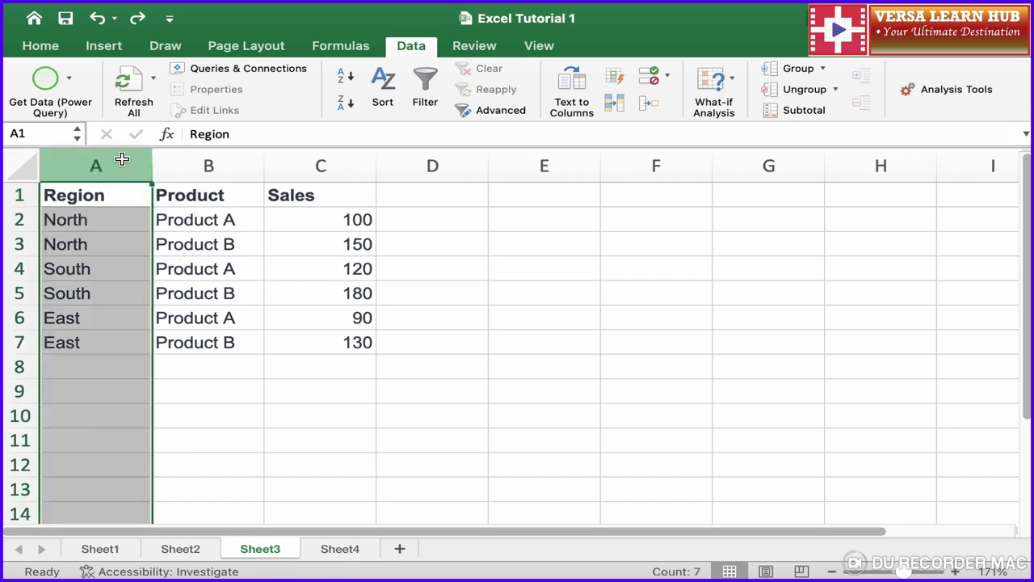
pyautogui.click(107, 229)
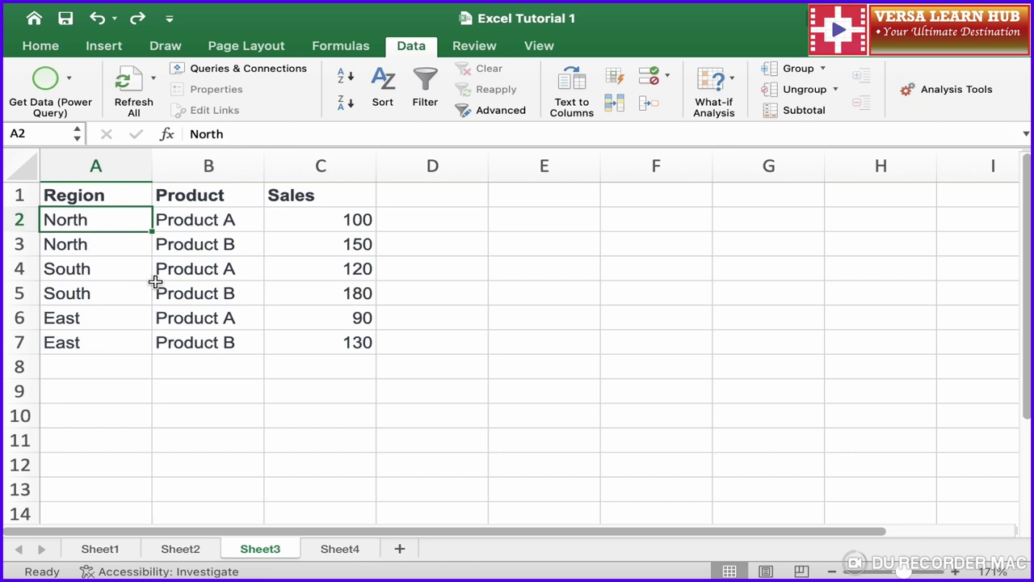
pyautogui.click(213, 168)
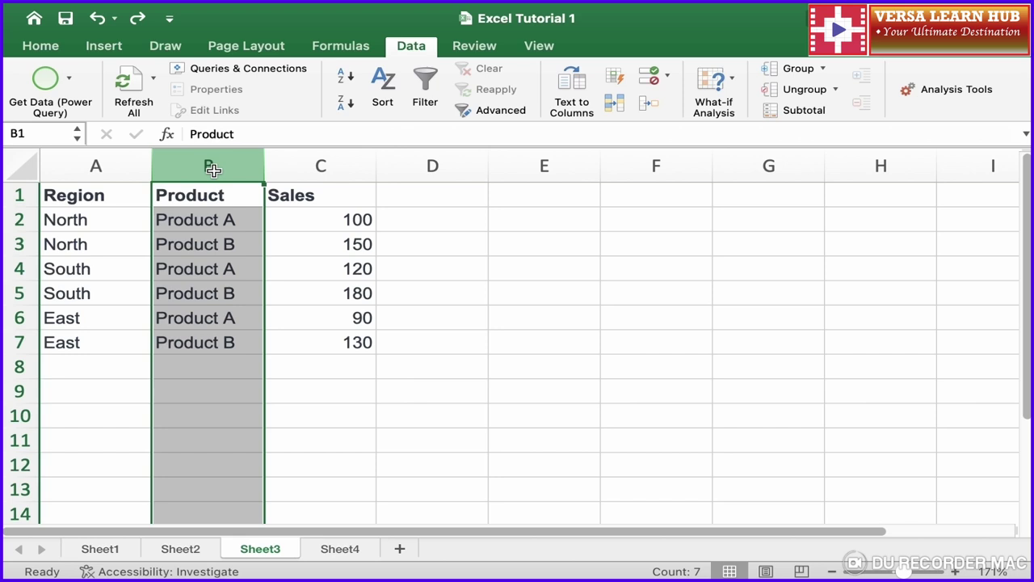
pyautogui.click(236, 215)
pyautogui.click(227, 250)
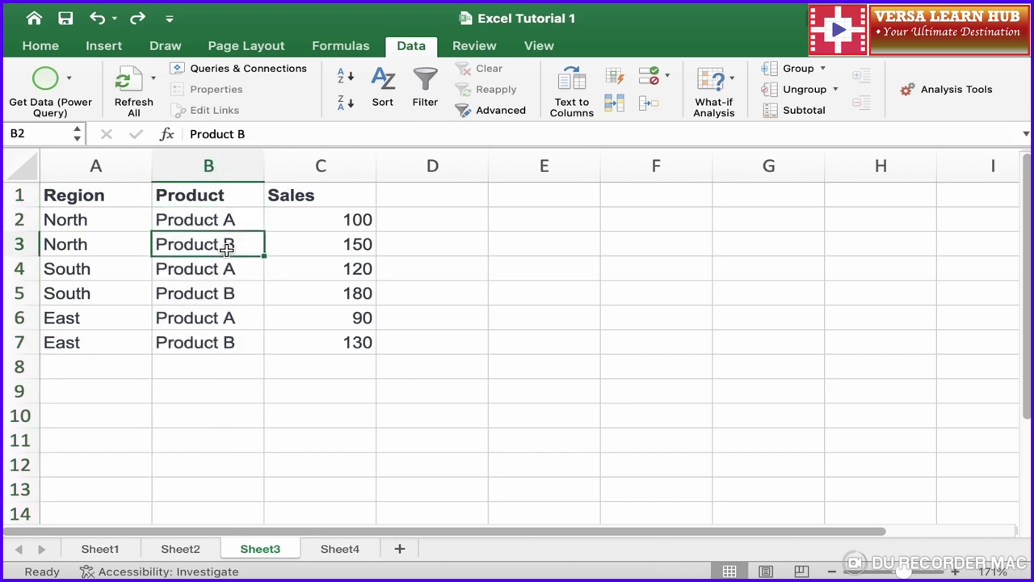
# Step: Review the Sales values 100, 150, 180, 90, 130 by region, then go to Sheet4
pyautogui.click(333, 168)
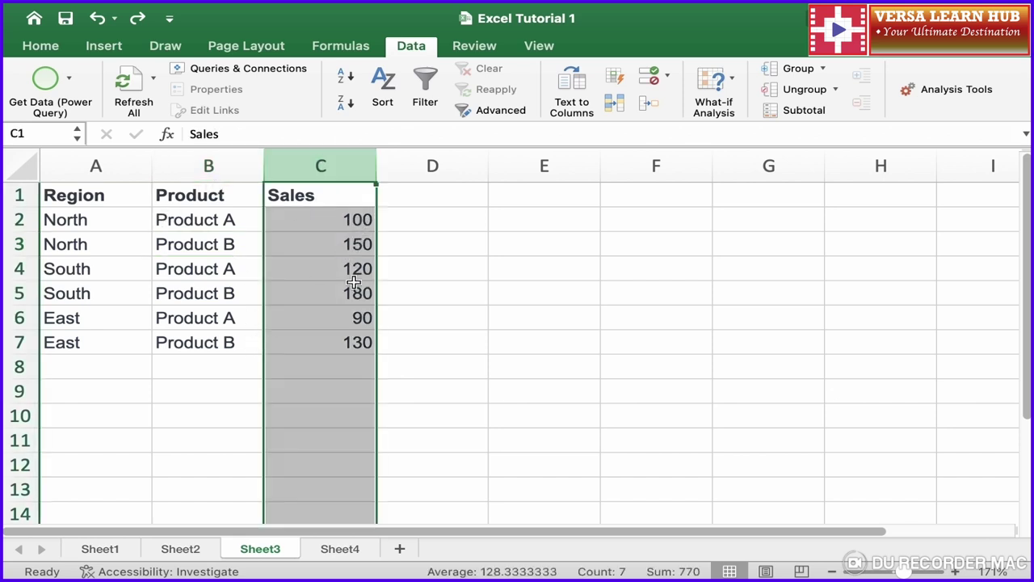
pyautogui.click(144, 221)
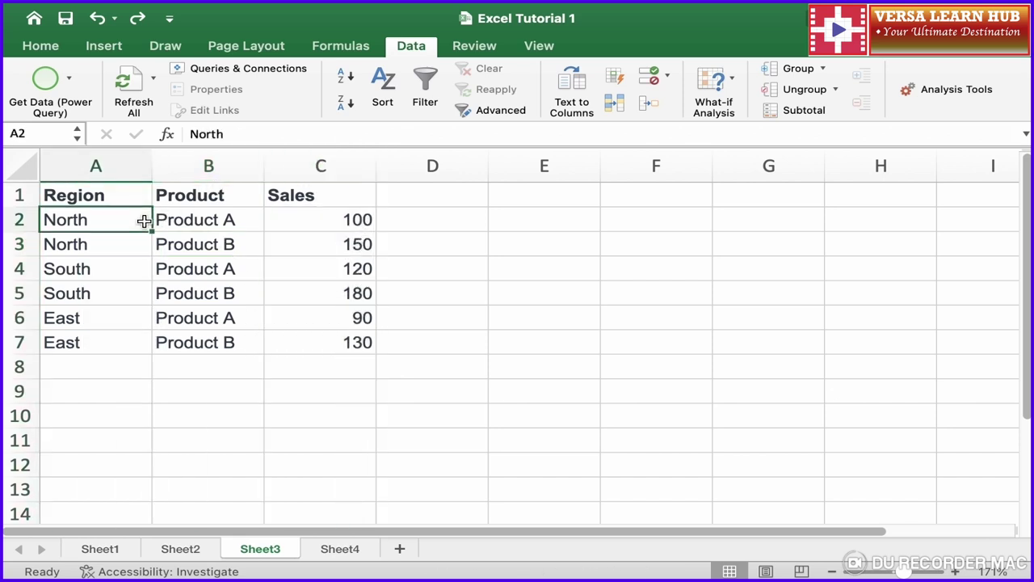
pyautogui.click(337, 221)
pyautogui.click(347, 252)
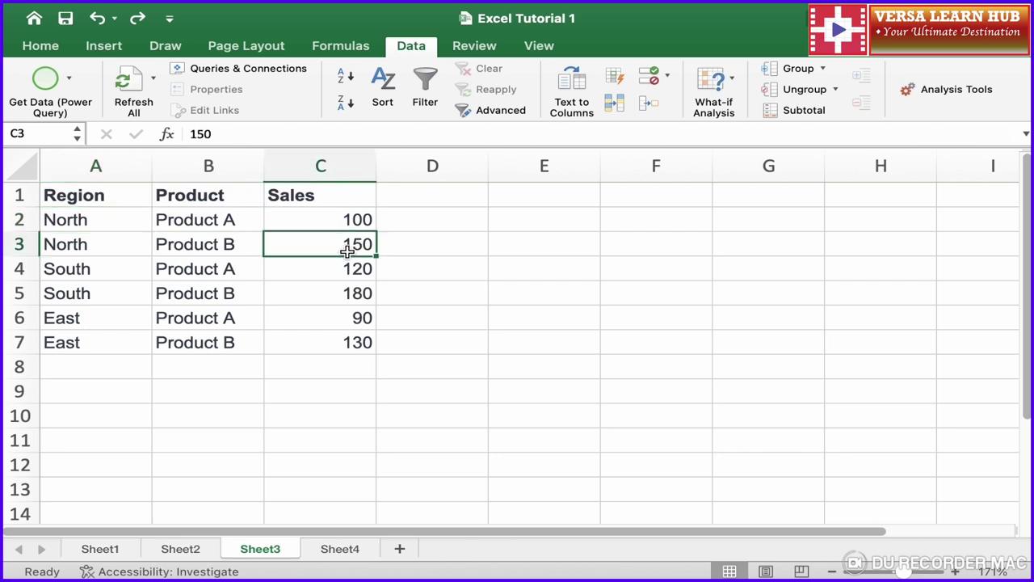
pyautogui.click(114, 271)
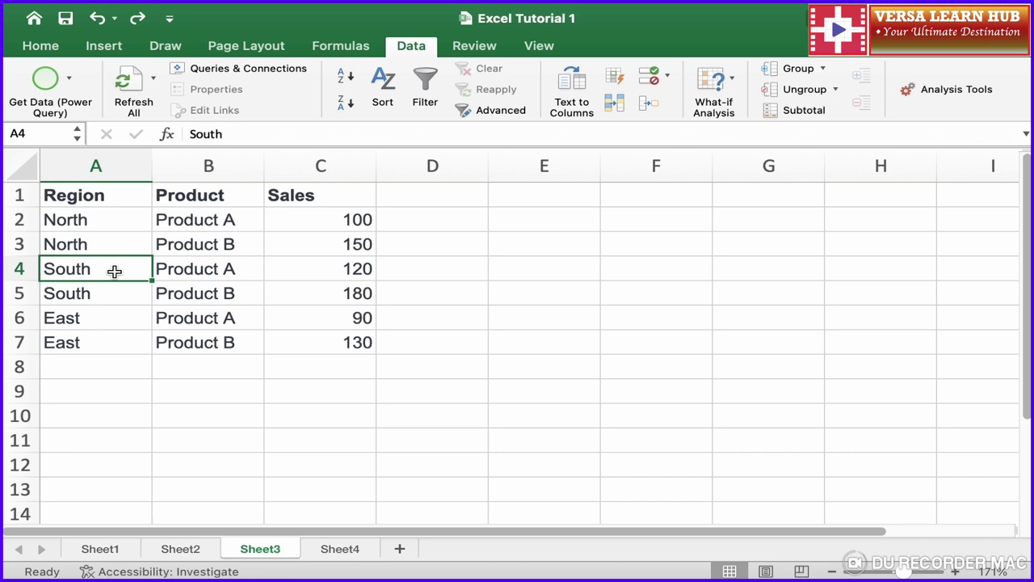
pyautogui.click(349, 297)
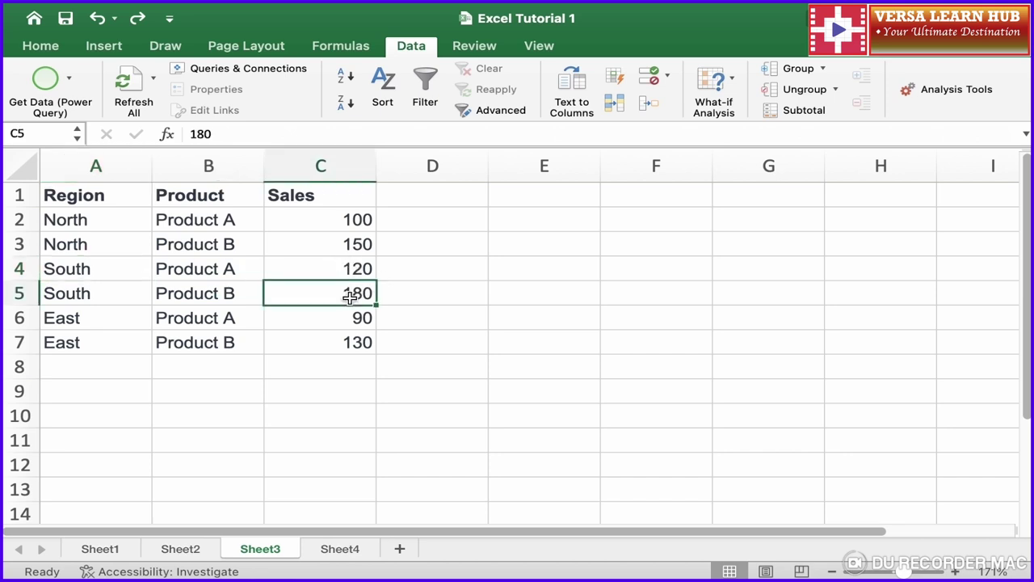
pyautogui.click(97, 317)
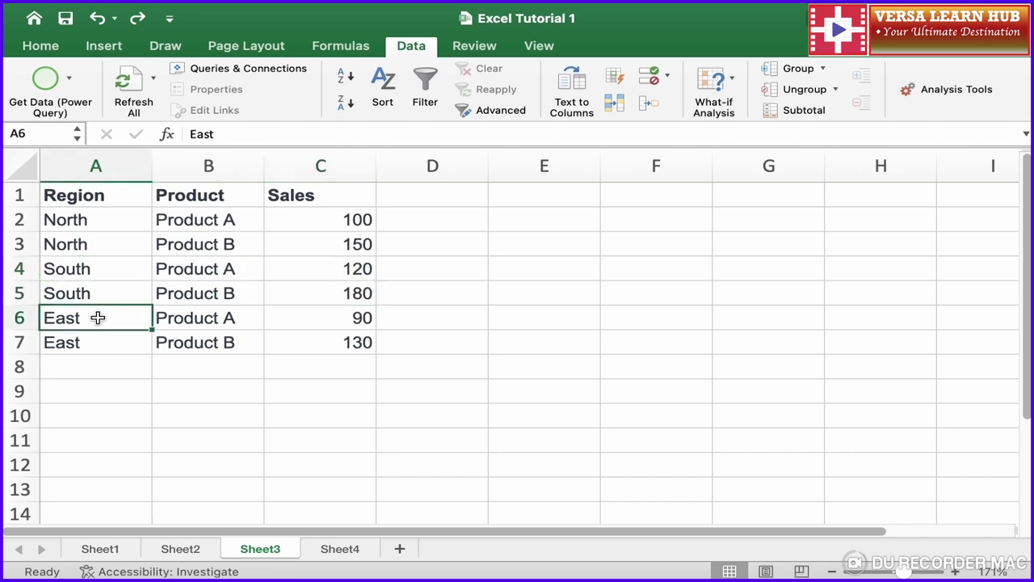
pyautogui.click(356, 323)
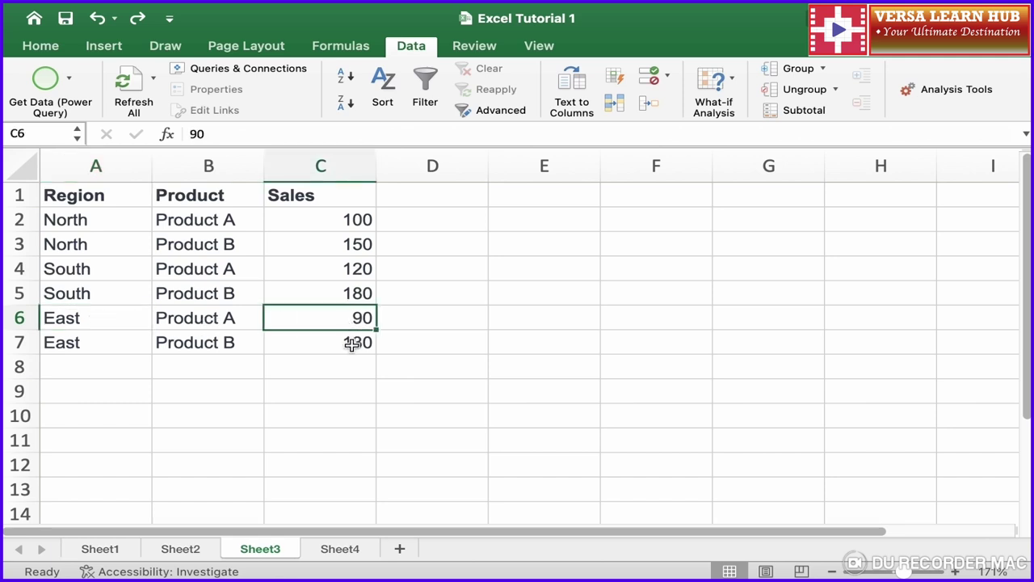
pyautogui.click(352, 343)
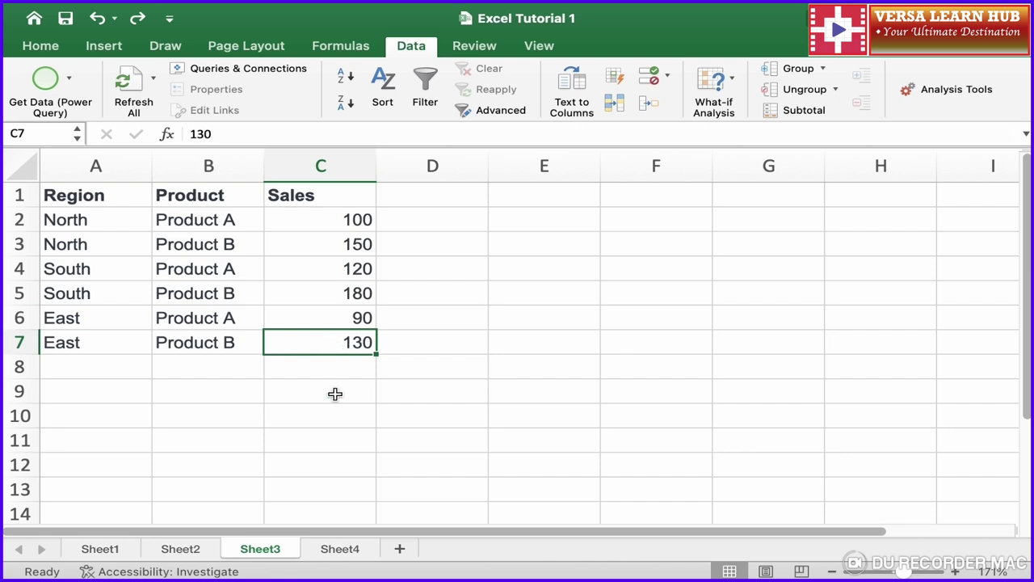
pyautogui.click(349, 553)
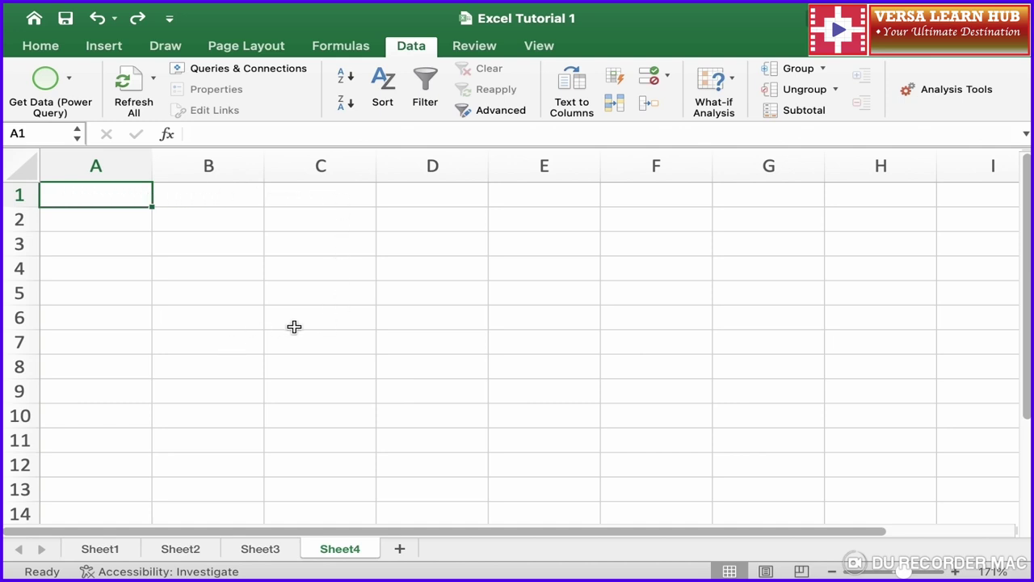
# Step: In Consolidate, replace the old reference with Sheet3!$A$1:$C$7 as the source range
pyautogui.click(648, 104)
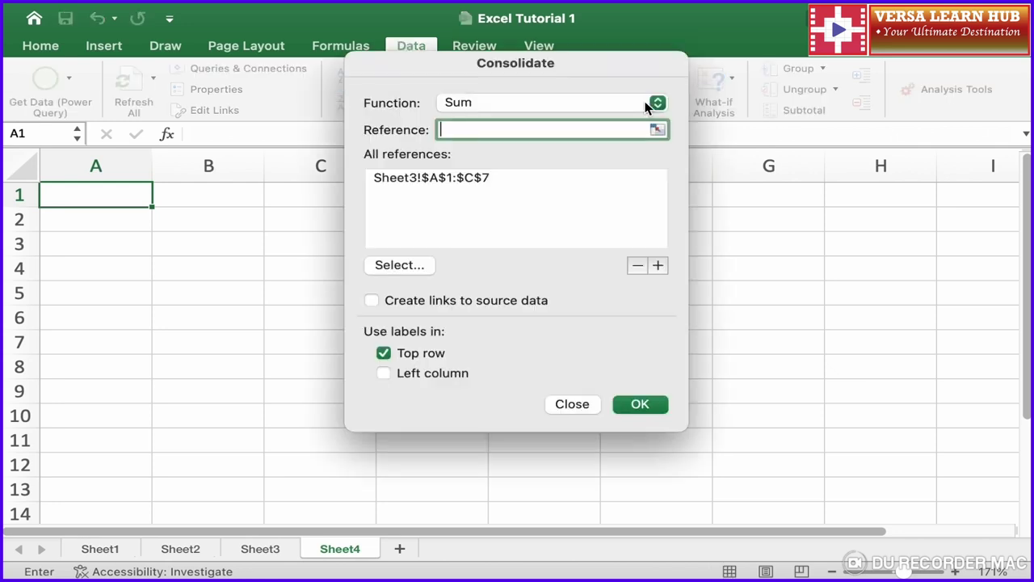
pyautogui.click(460, 179)
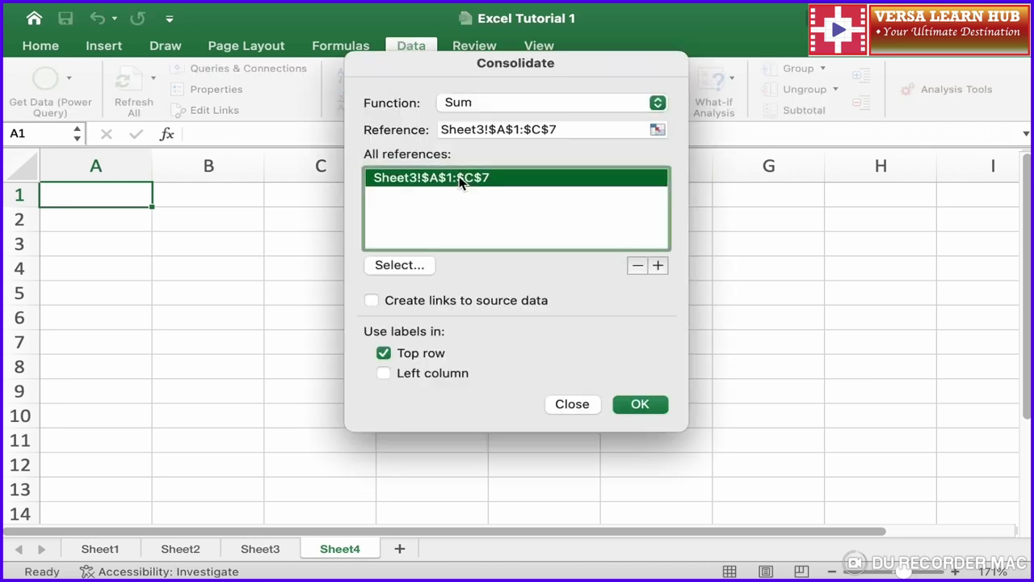
pyautogui.click(637, 268)
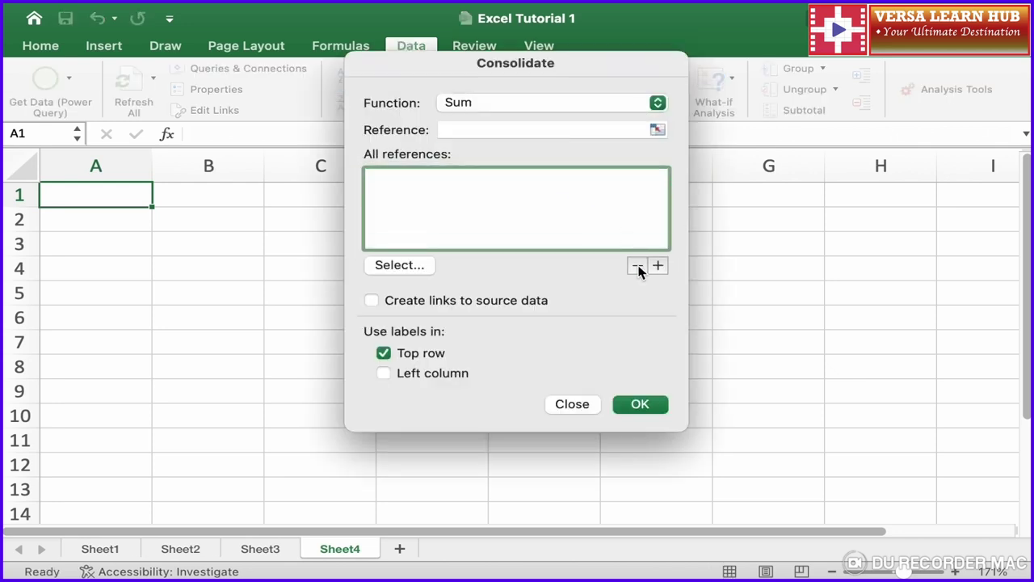
pyautogui.click(657, 131)
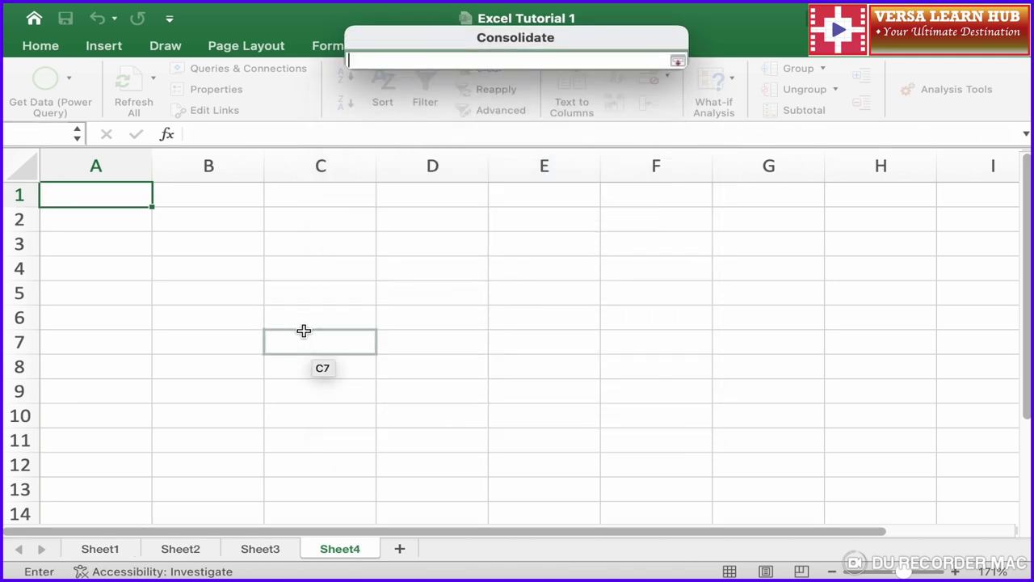
pyautogui.click(272, 549)
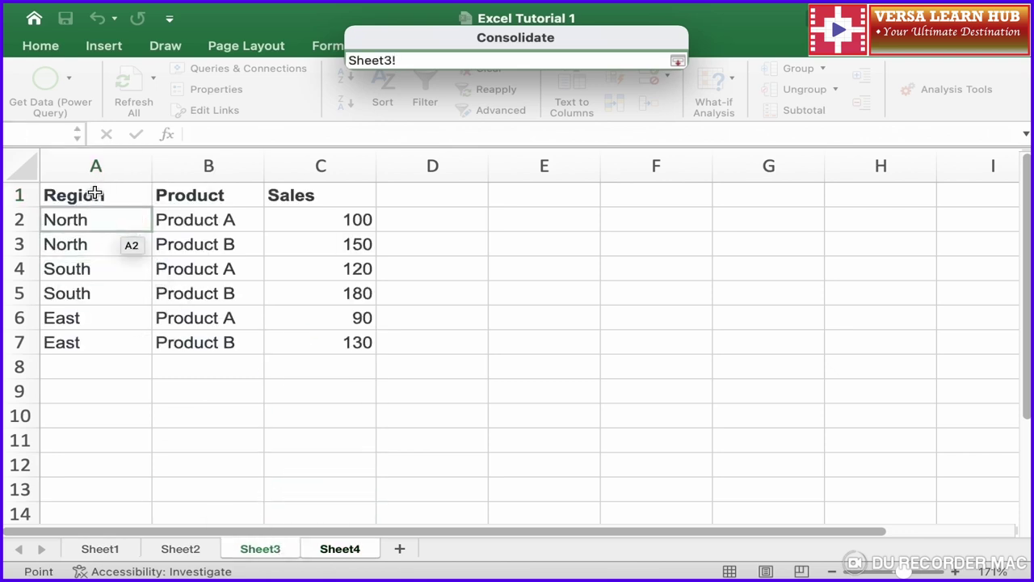
pyautogui.moveTo(94, 194); pyautogui.dragTo(334, 345)
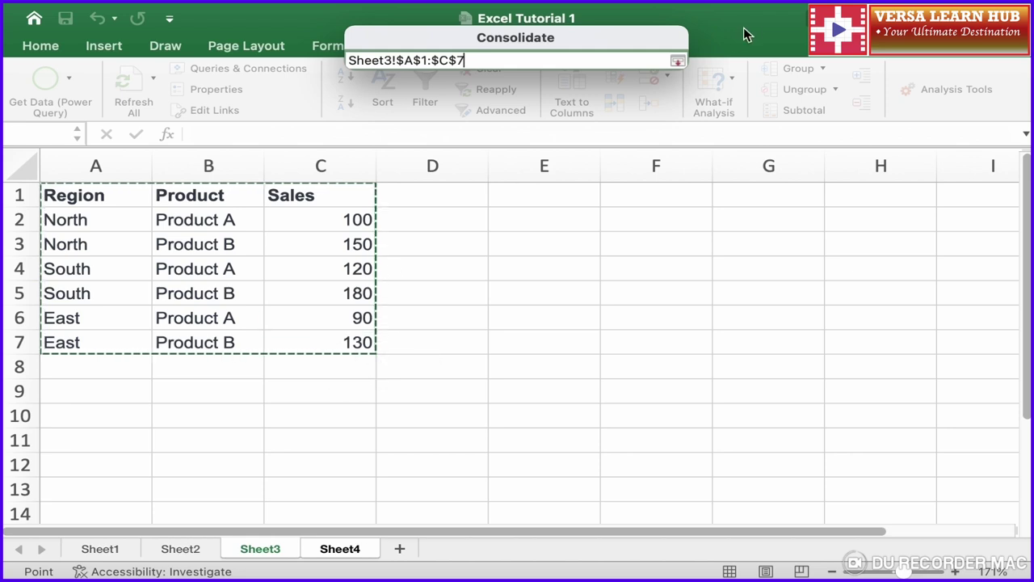
pyautogui.click(678, 60)
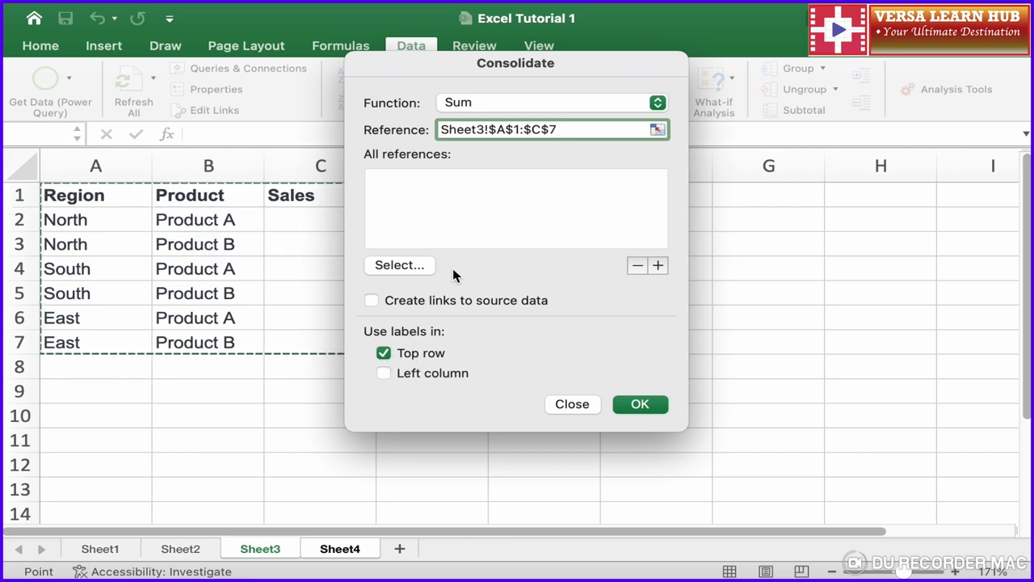
# Step: Use left-column labels only with the Sum function and create the regional totals
pyautogui.click(383, 373)
pyautogui.click(384, 356)
pyautogui.click(515, 105)
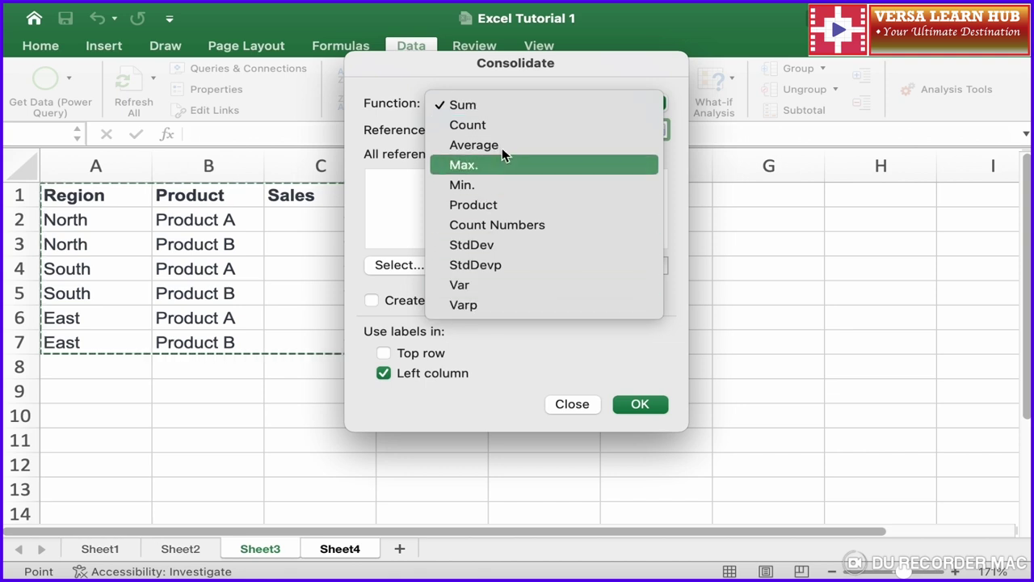
pyautogui.click(456, 73)
pyautogui.click(654, 410)
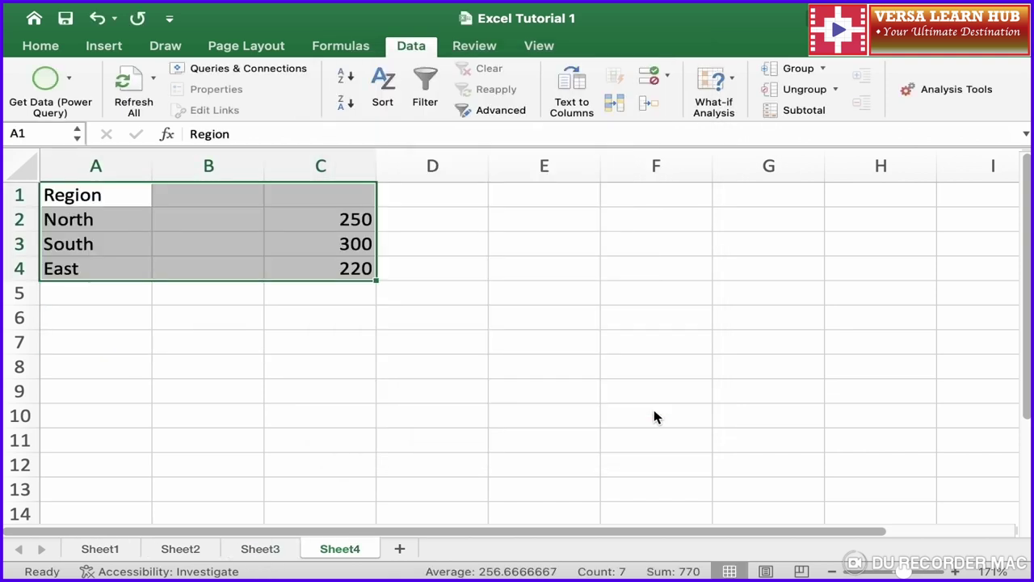
# Step: Check the North (250), South and East results on Sheet4, then undo the consolidation
pyautogui.click(94, 214)
pyautogui.click(96, 197)
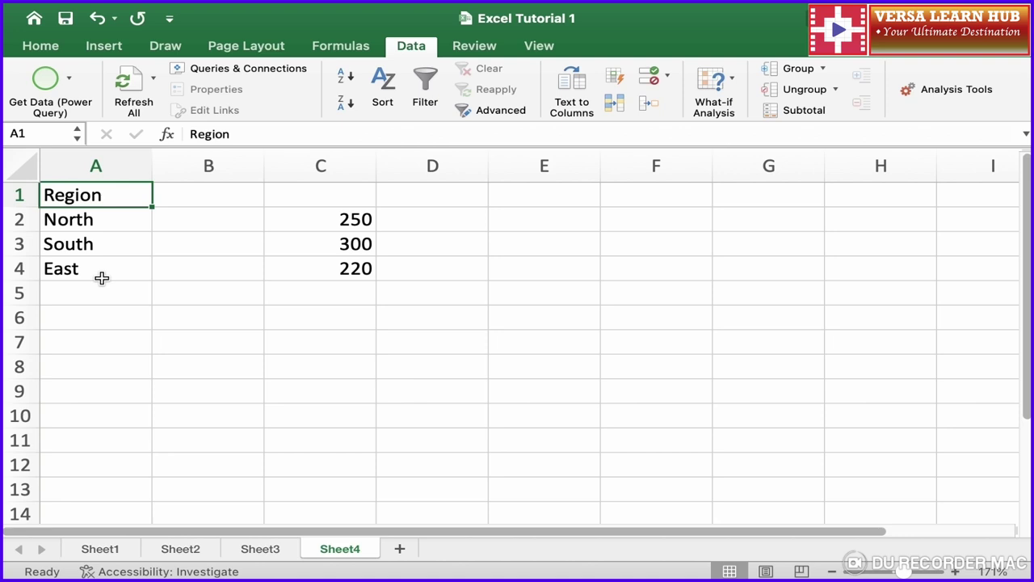
pyautogui.click(88, 224)
pyautogui.click(329, 227)
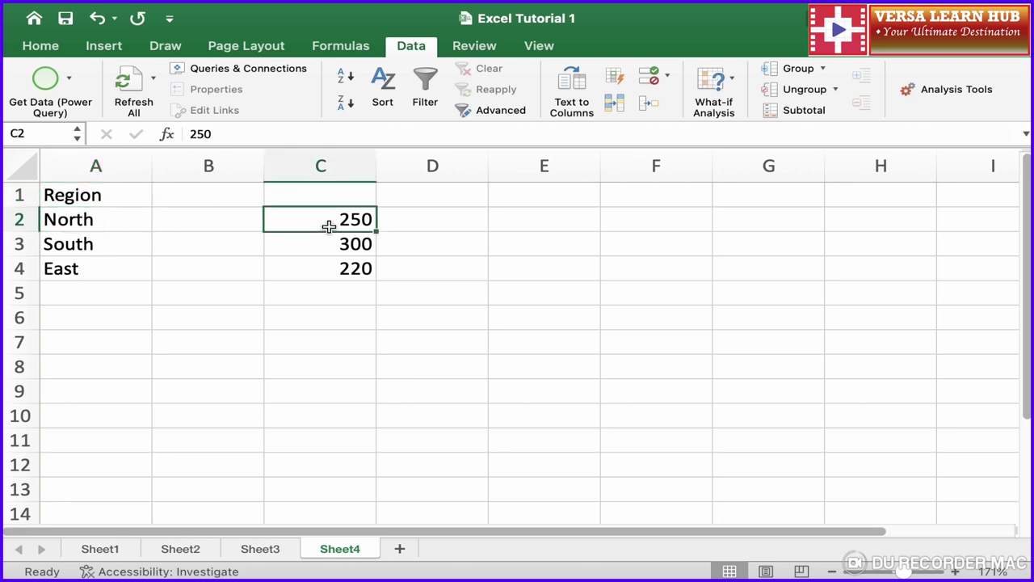
pyautogui.click(113, 247)
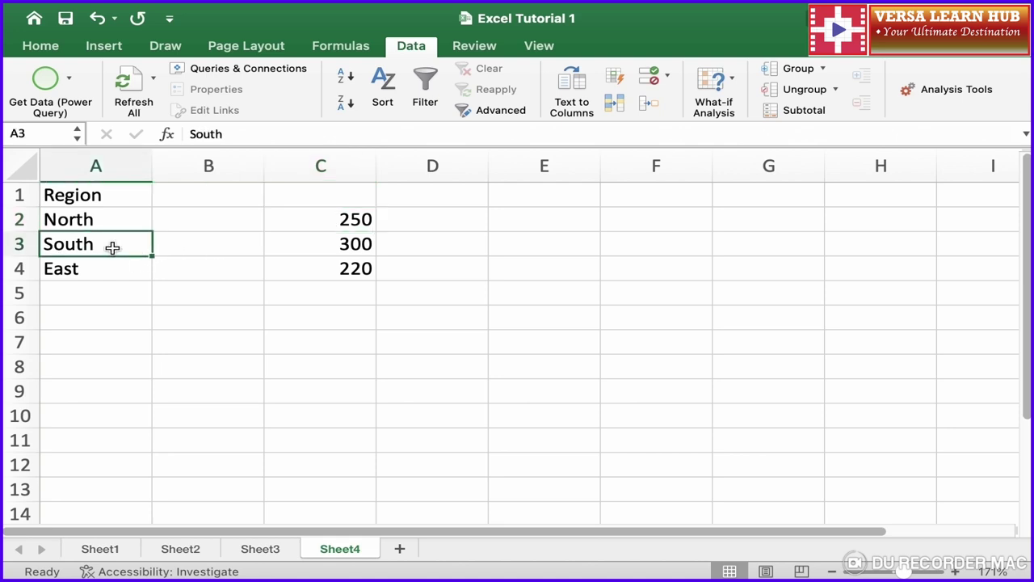
pyautogui.click(89, 279)
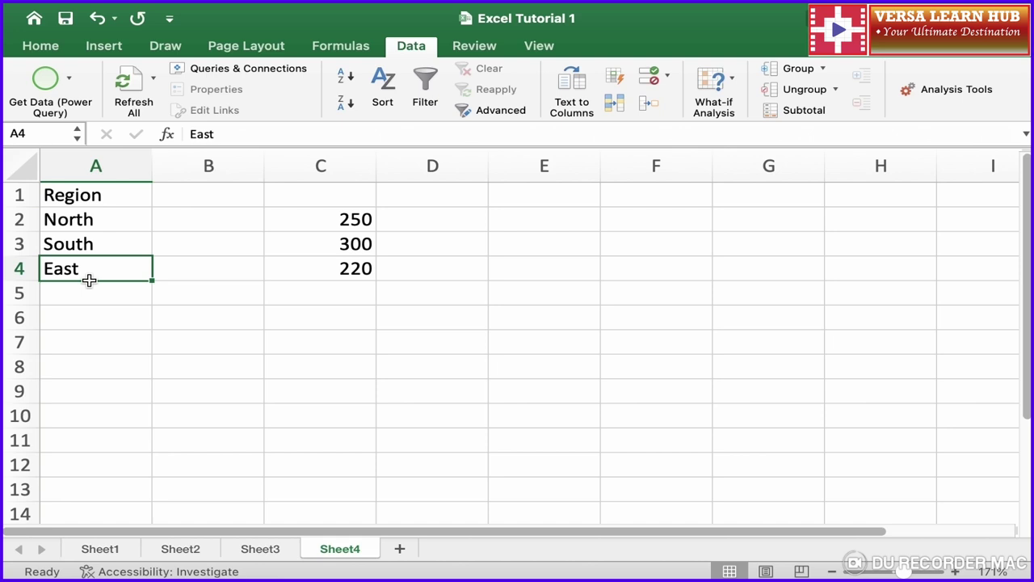
pyautogui.press('super+z')
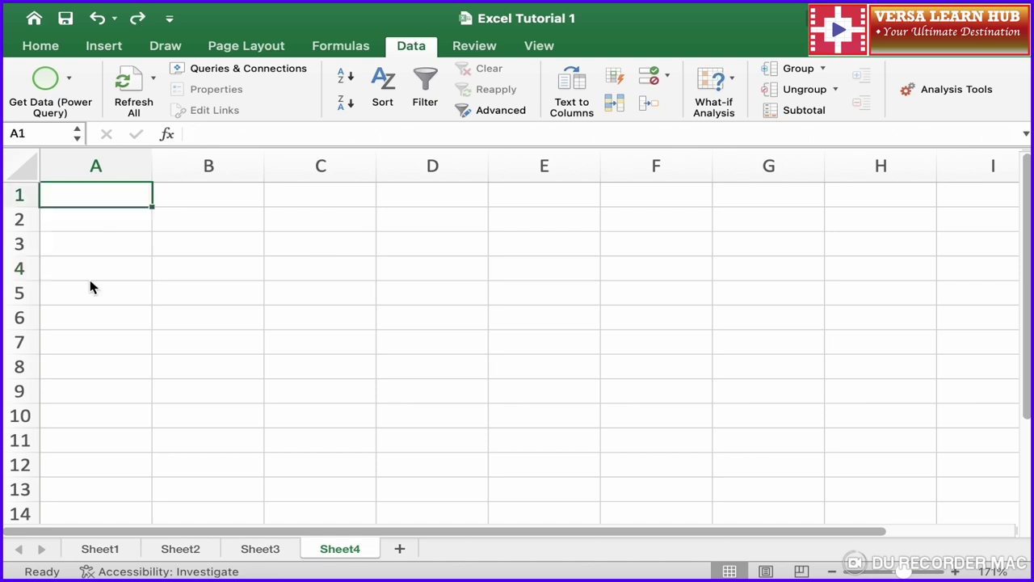
pyautogui.click(649, 108)
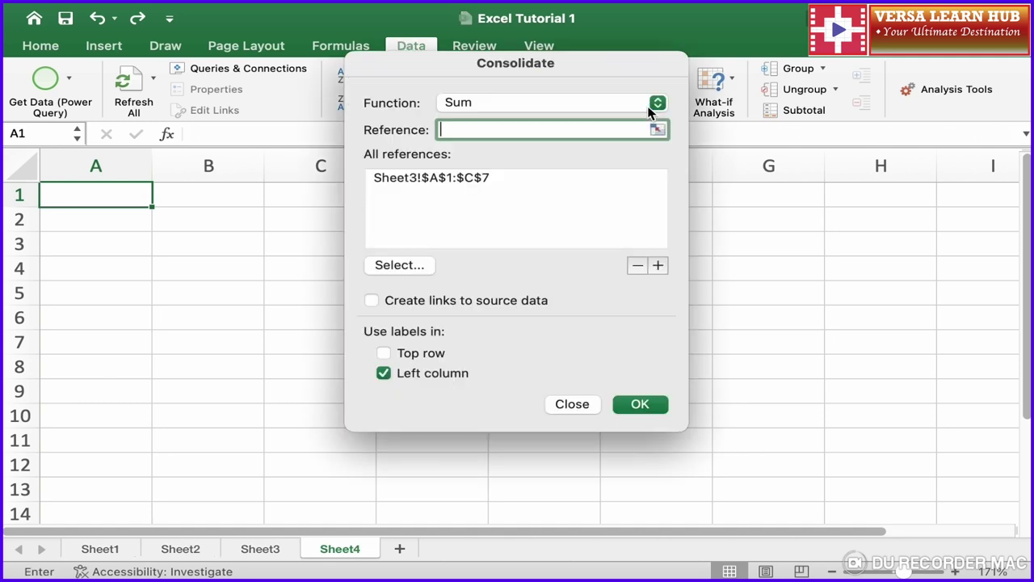
pyautogui.click(483, 179)
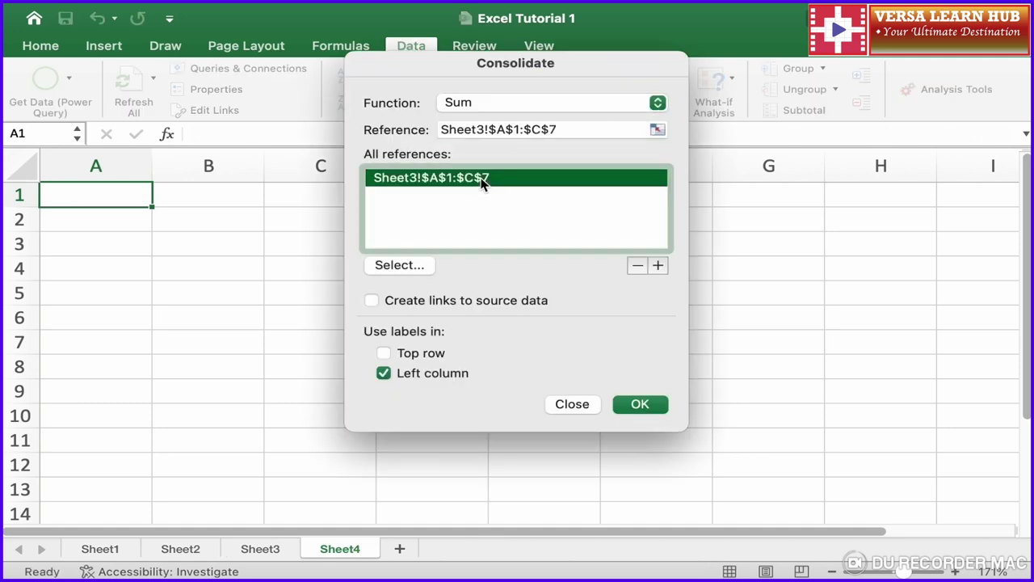
pyautogui.click(637, 269)
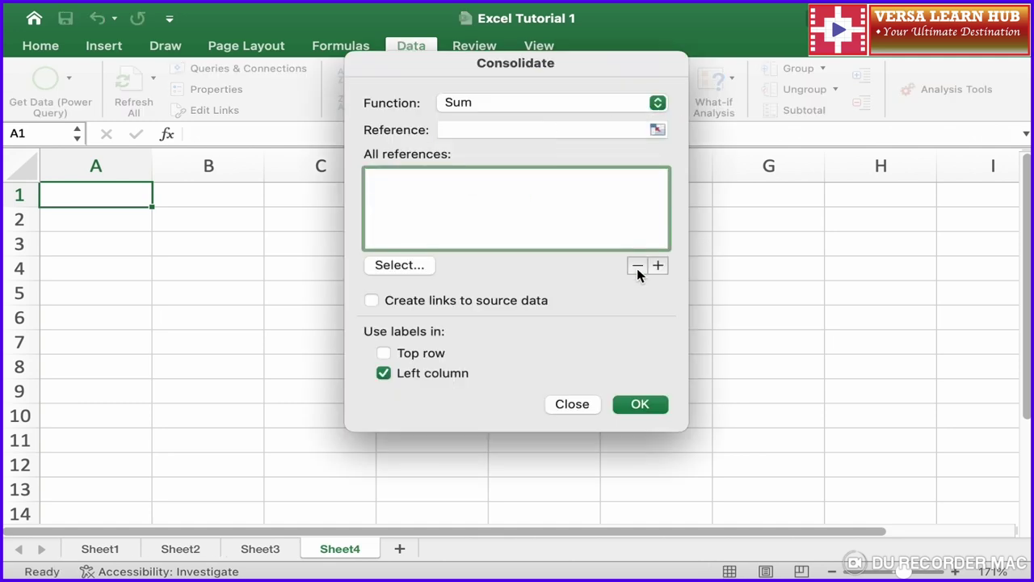
pyautogui.click(659, 127)
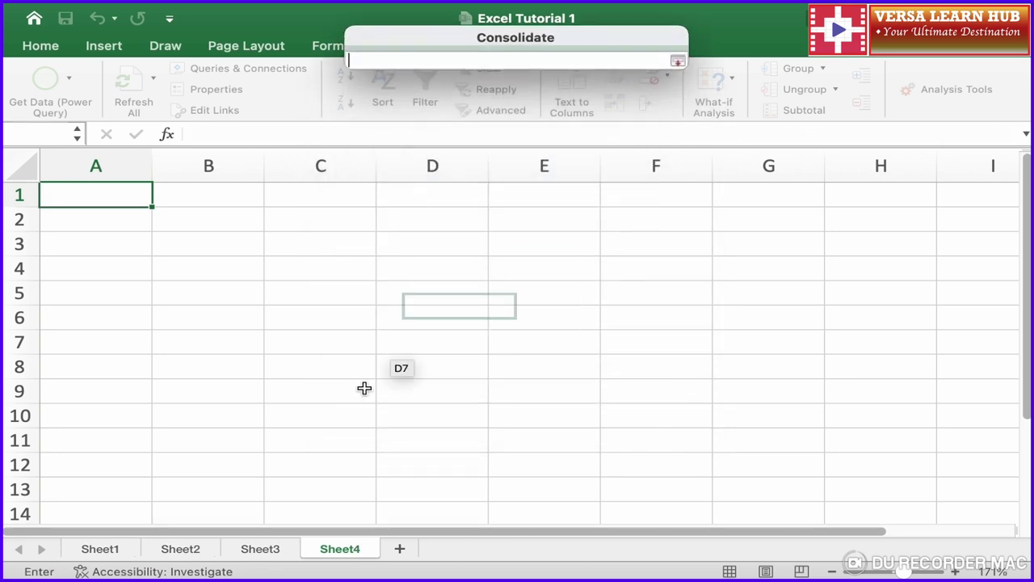
pyautogui.click(270, 554)
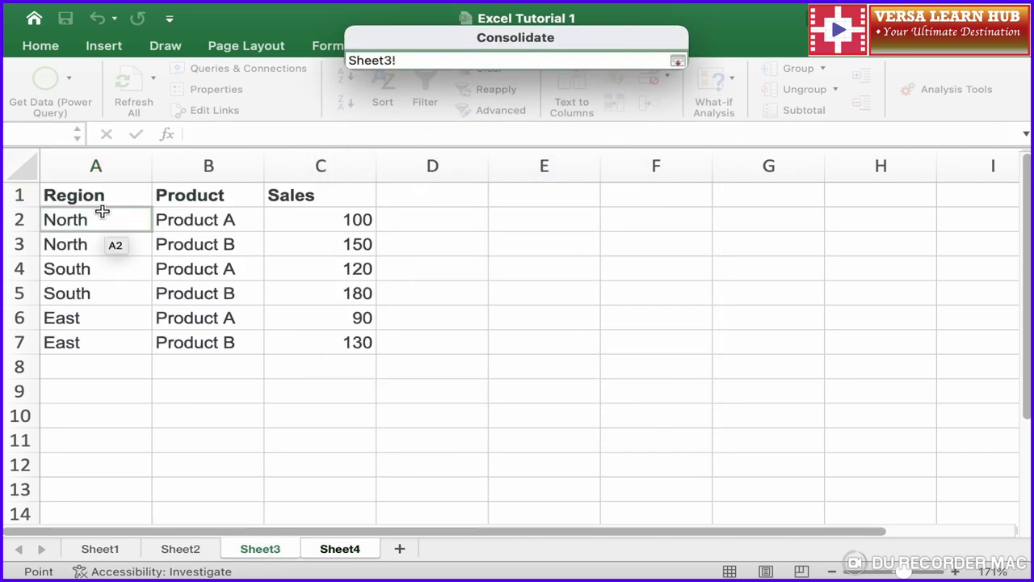
pyautogui.moveTo(81, 194)
pyautogui.mouseDown()
pyautogui.moveTo(271, 283)
pyautogui.moveTo(313, 342)
pyautogui.mouseUp()
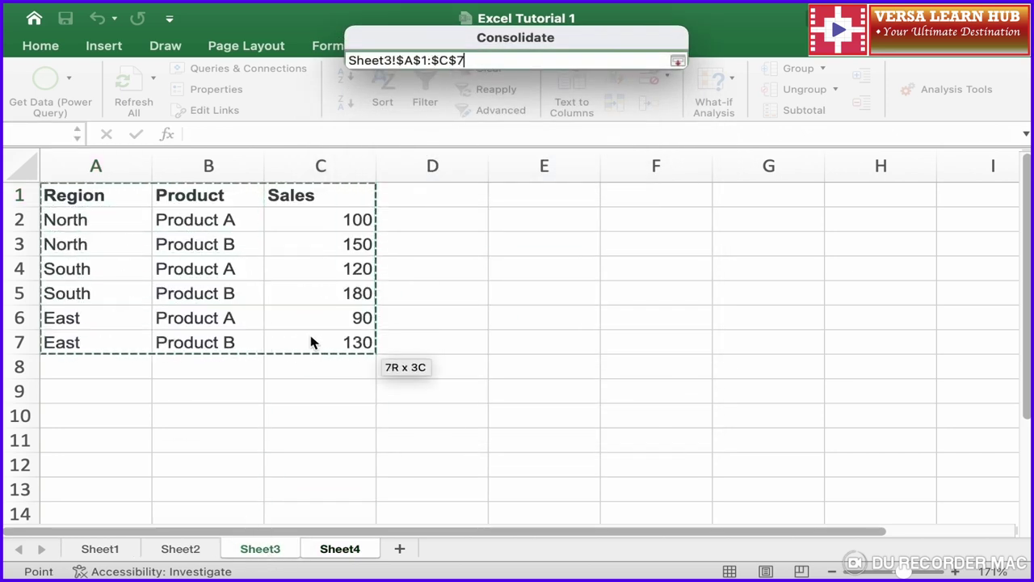
pyautogui.click(677, 60)
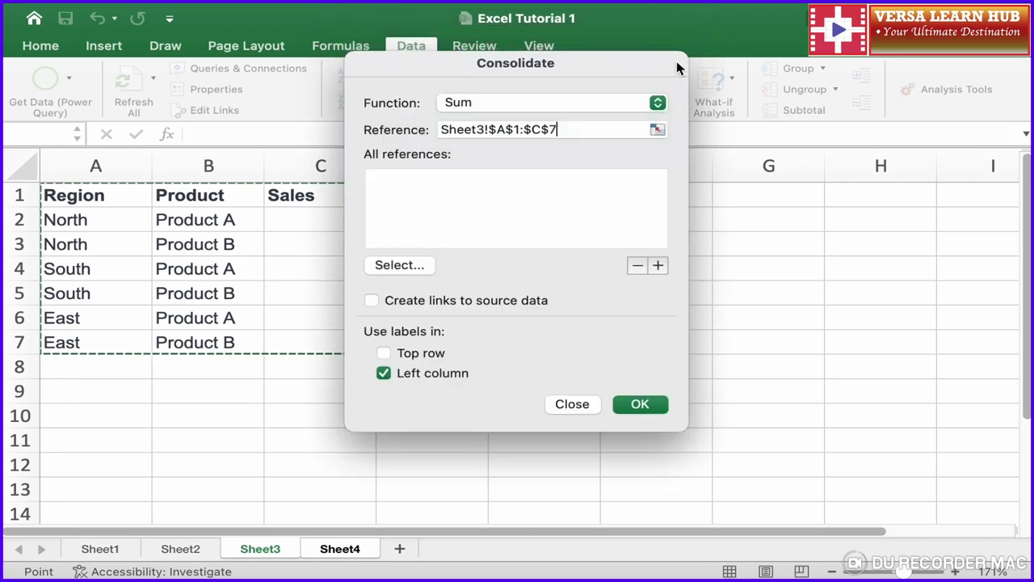
pyautogui.click(384, 353)
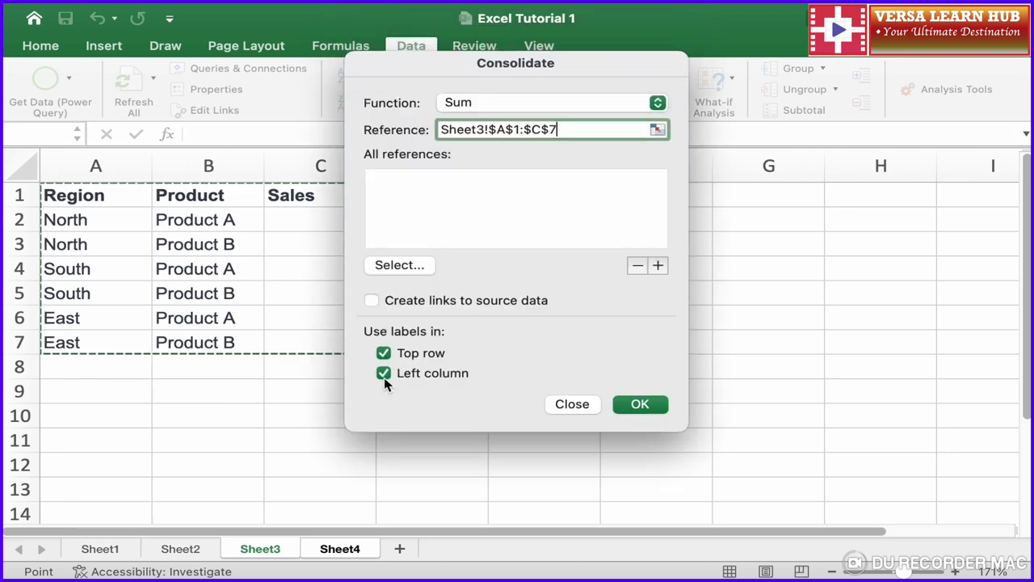
pyautogui.click(384, 377)
pyautogui.click(650, 404)
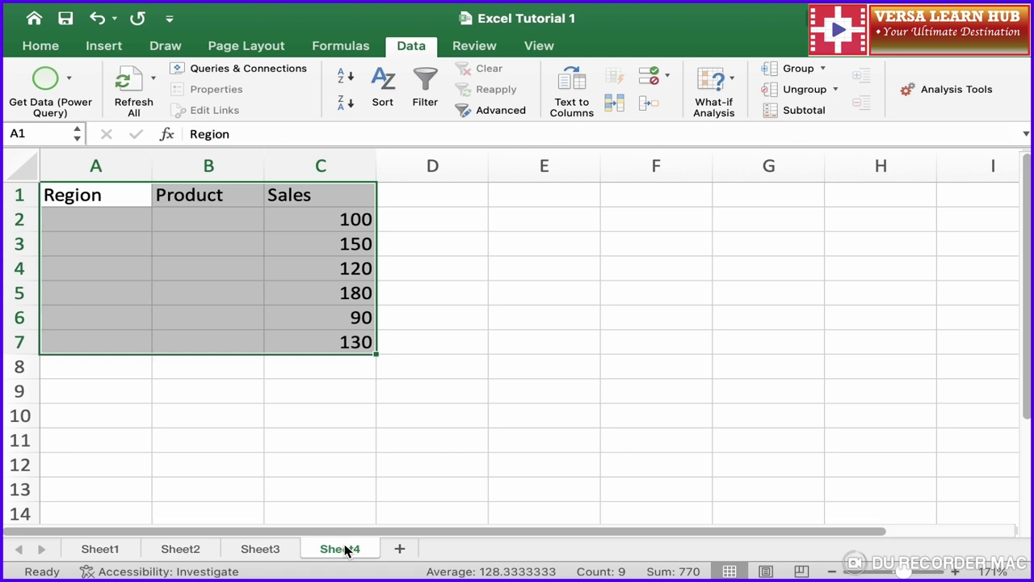
pyautogui.press('super+z')
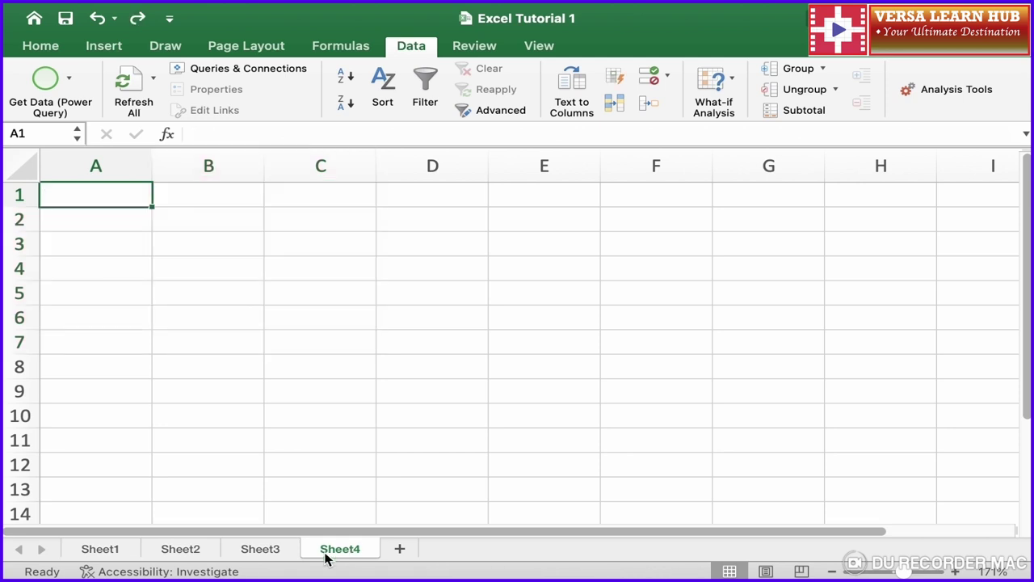
# Step: Show Sheet1's marks table scrolled right to the English, Urdu, Maths and Science columns
pyautogui.click(100, 549)
pyautogui.hscroll(3, 732, 447)
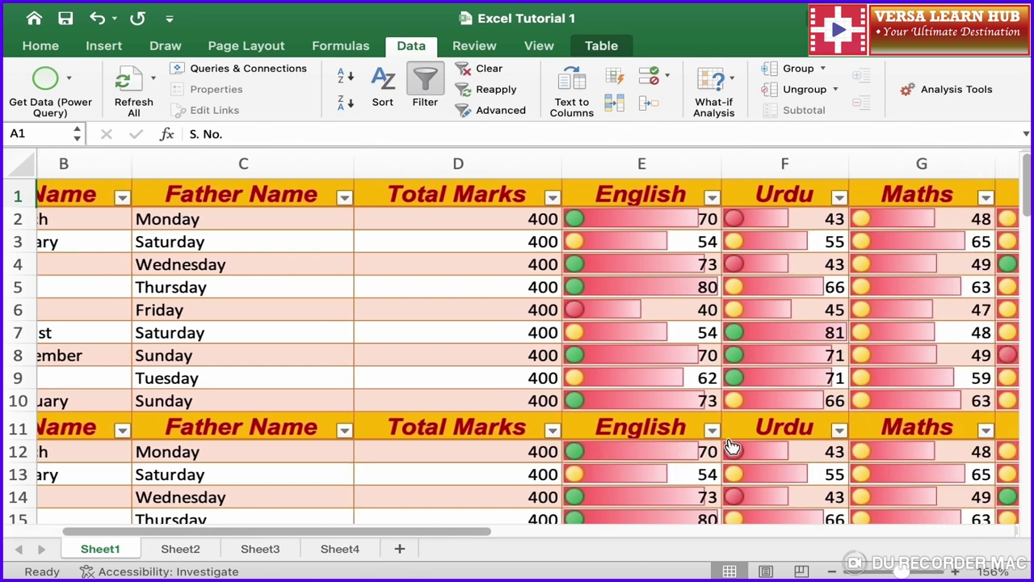
pyautogui.hscroll(2, 731, 447)
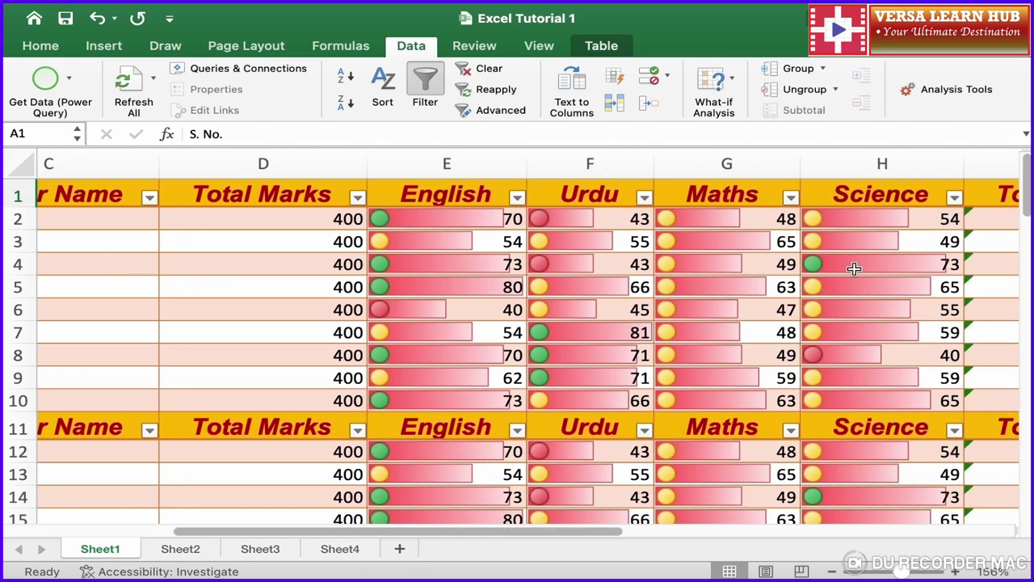
pyautogui.hscroll(1, 652, 286)
pyautogui.hscroll(1, 652, 287)
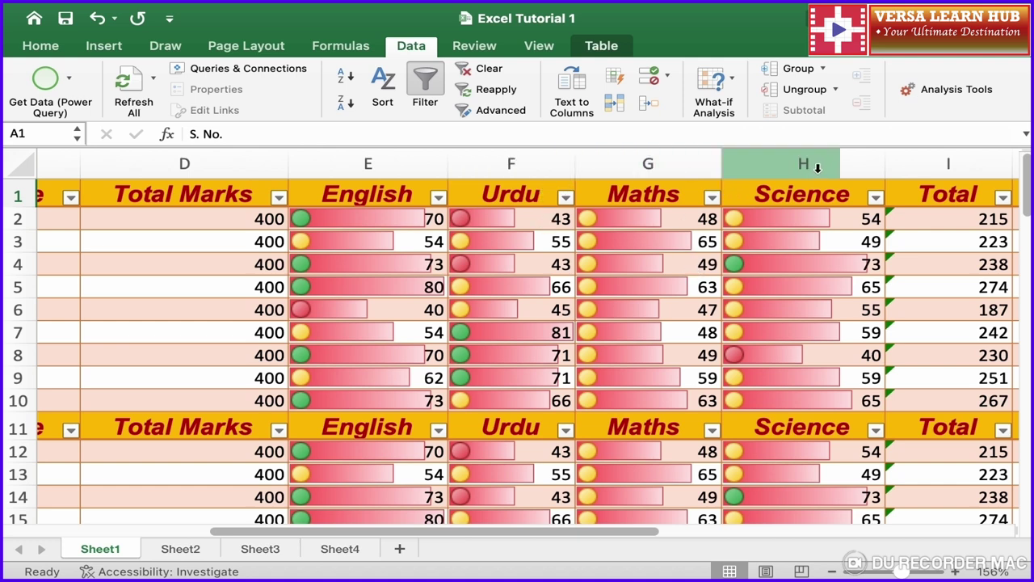
pyautogui.click(363, 162)
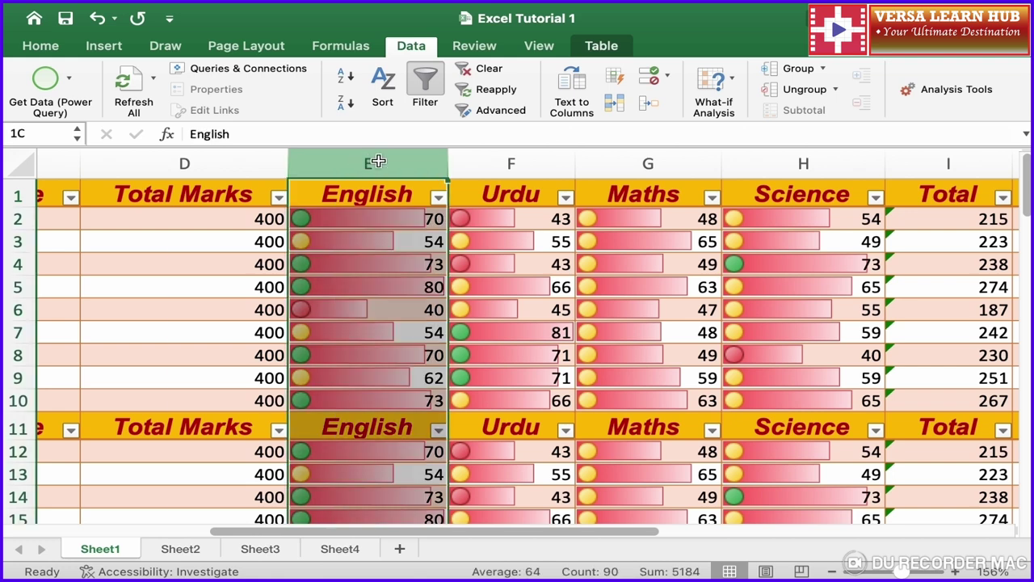
pyautogui.moveTo(378, 162); pyautogui.dragTo(767, 170)
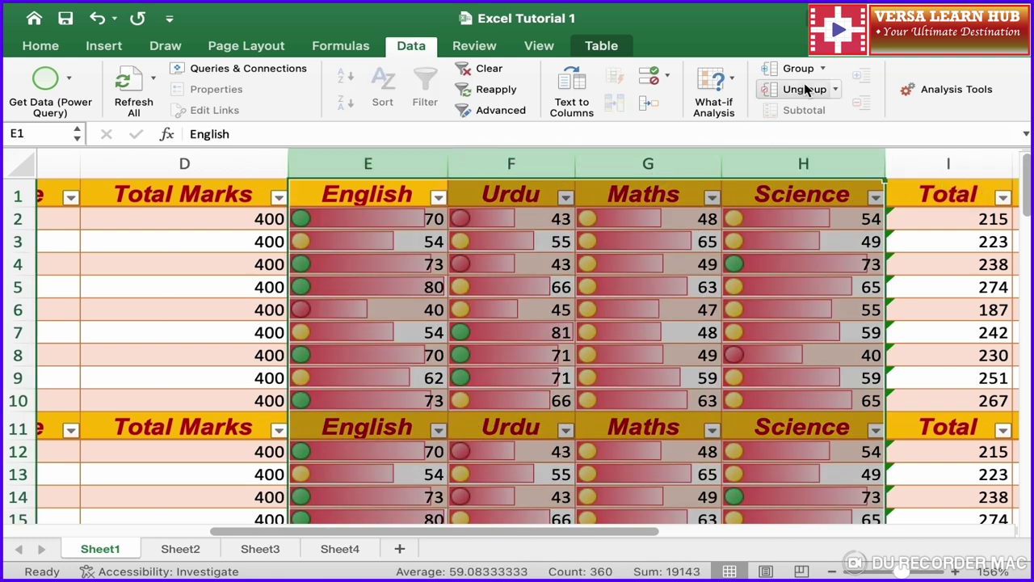
pyautogui.click(823, 72)
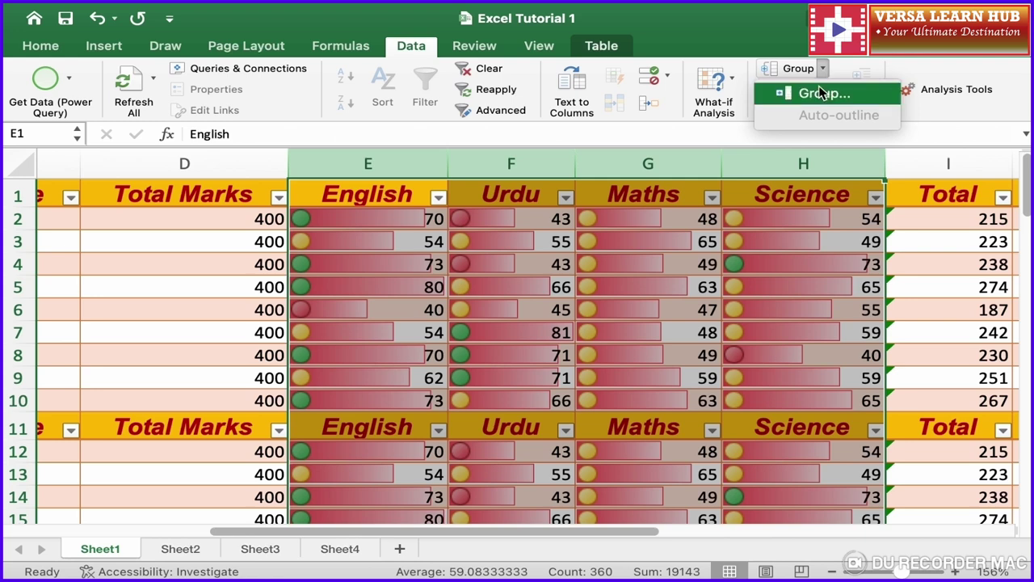
pyautogui.click(818, 92)
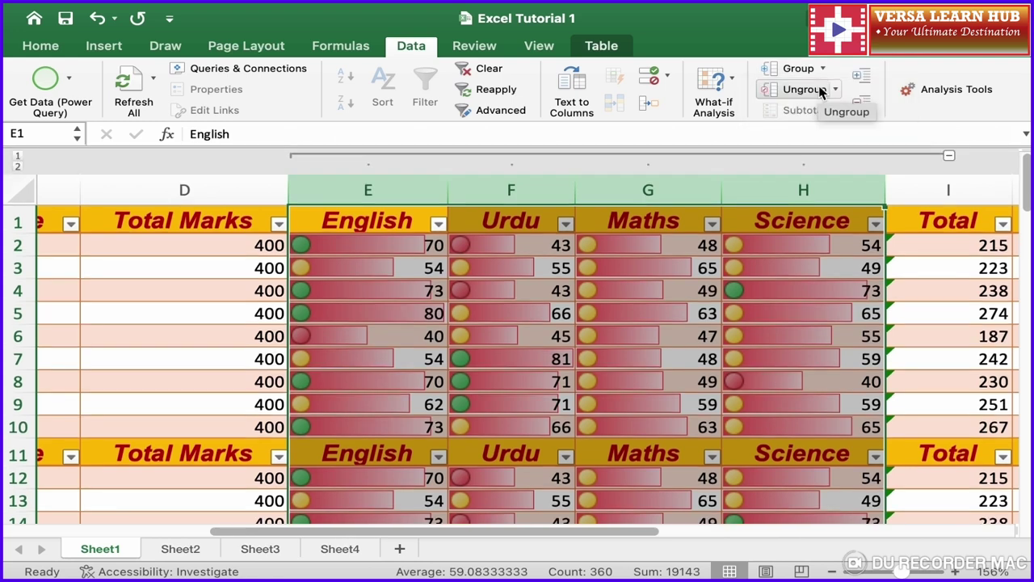
pyautogui.click(669, 269)
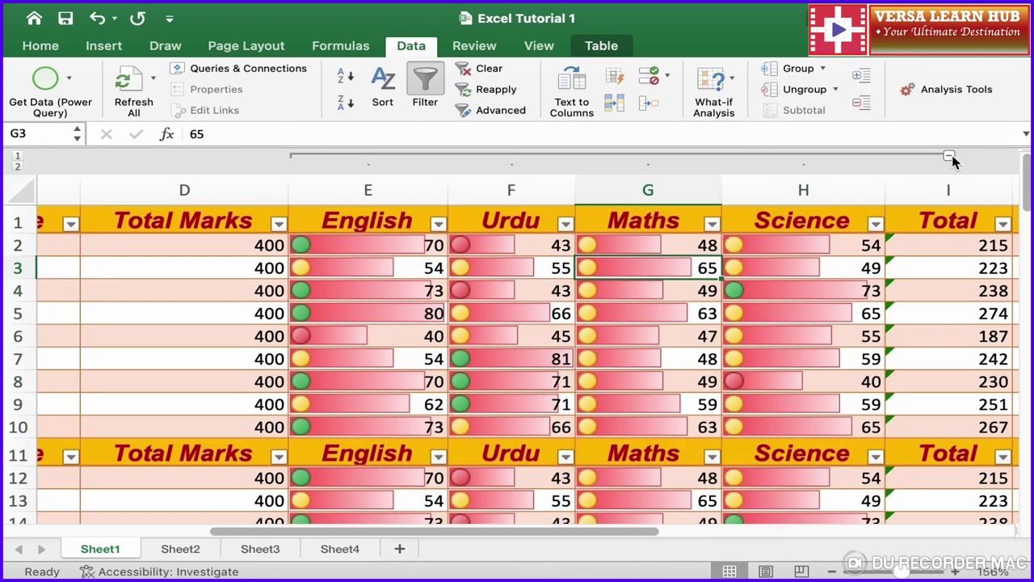
pyautogui.click(950, 156)
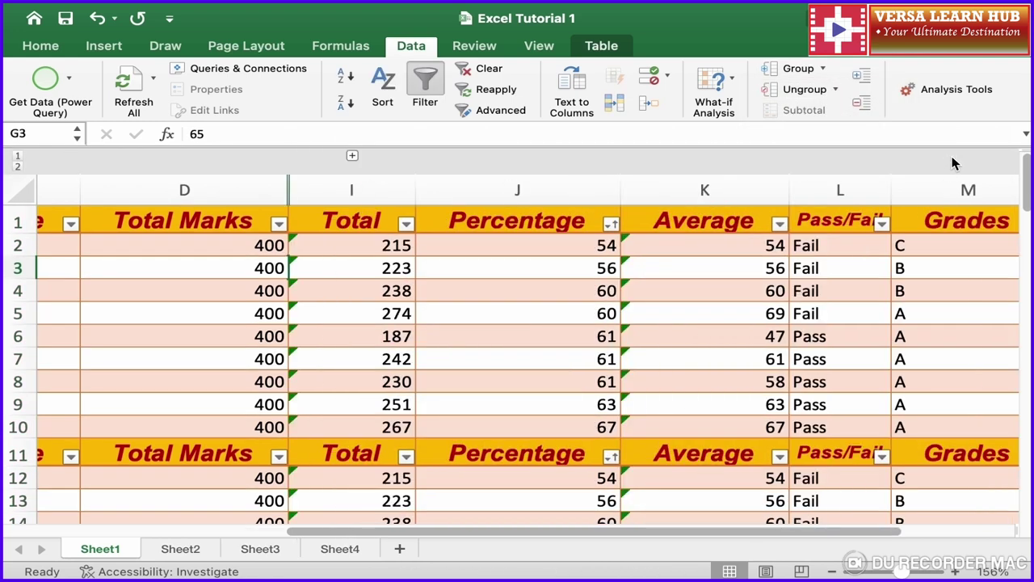
pyautogui.click(349, 156)
pyautogui.moveTo(343, 189); pyautogui.dragTo(803, 189)
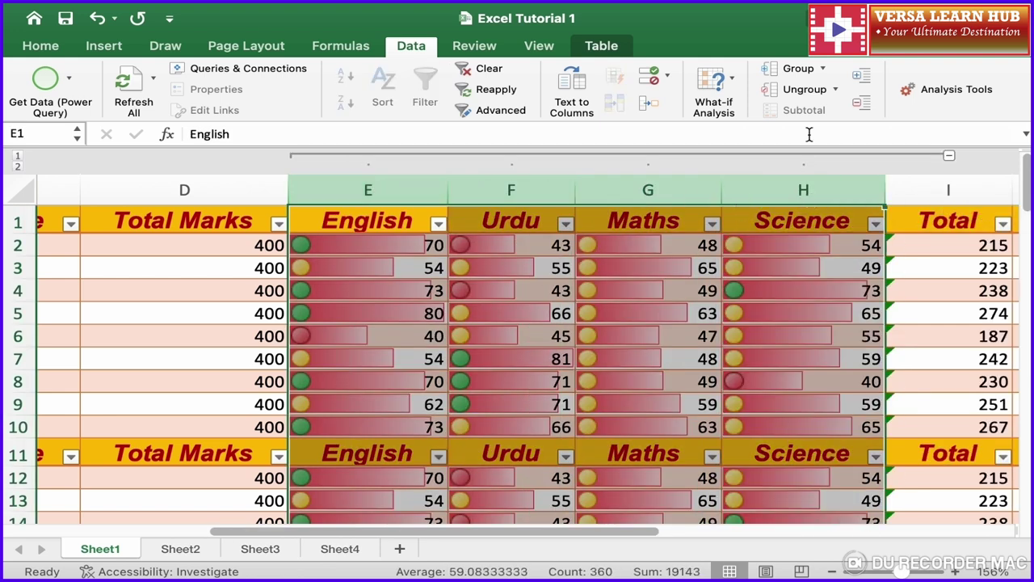
pyautogui.click(805, 96)
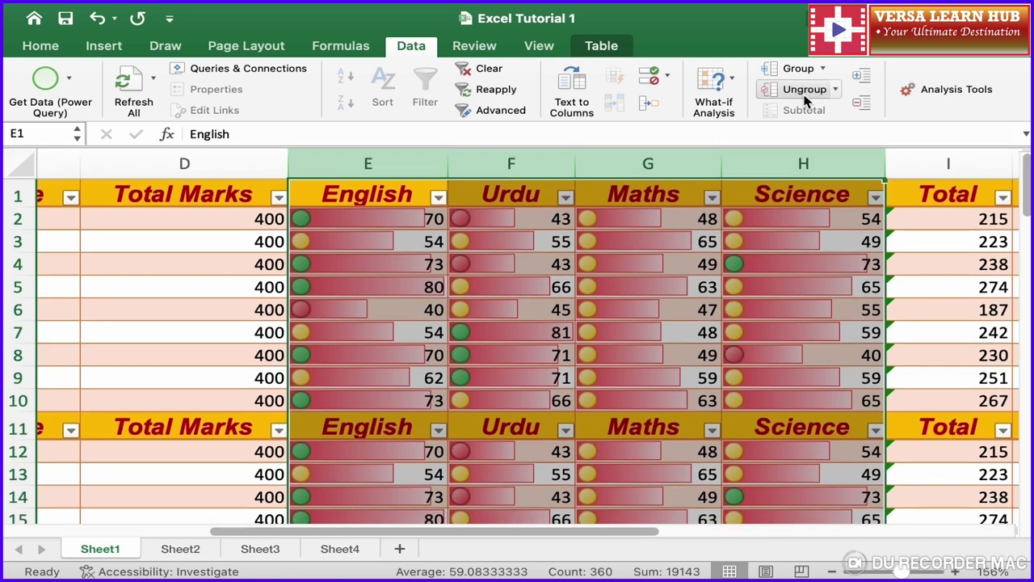
pyautogui.click(500, 351)
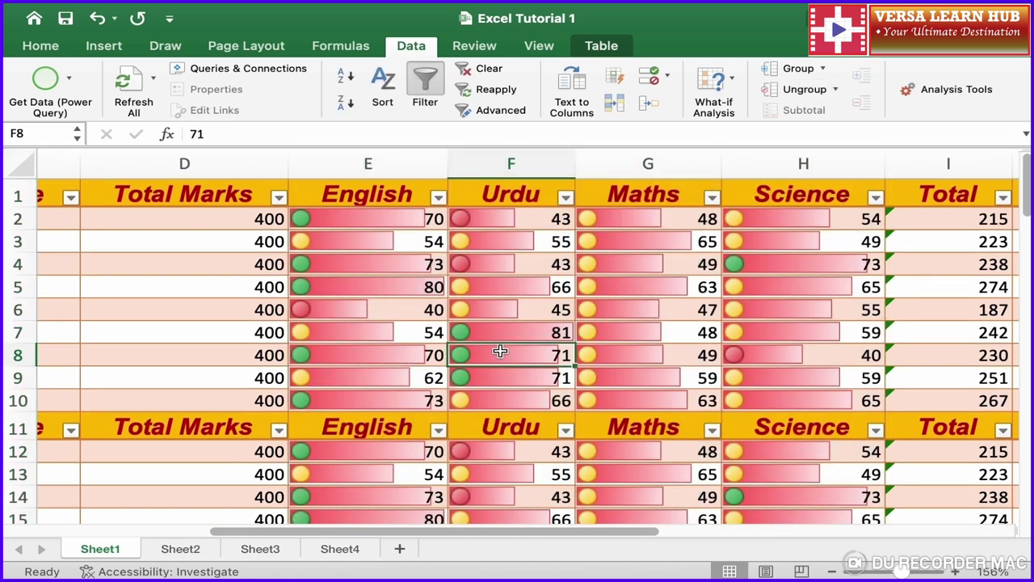